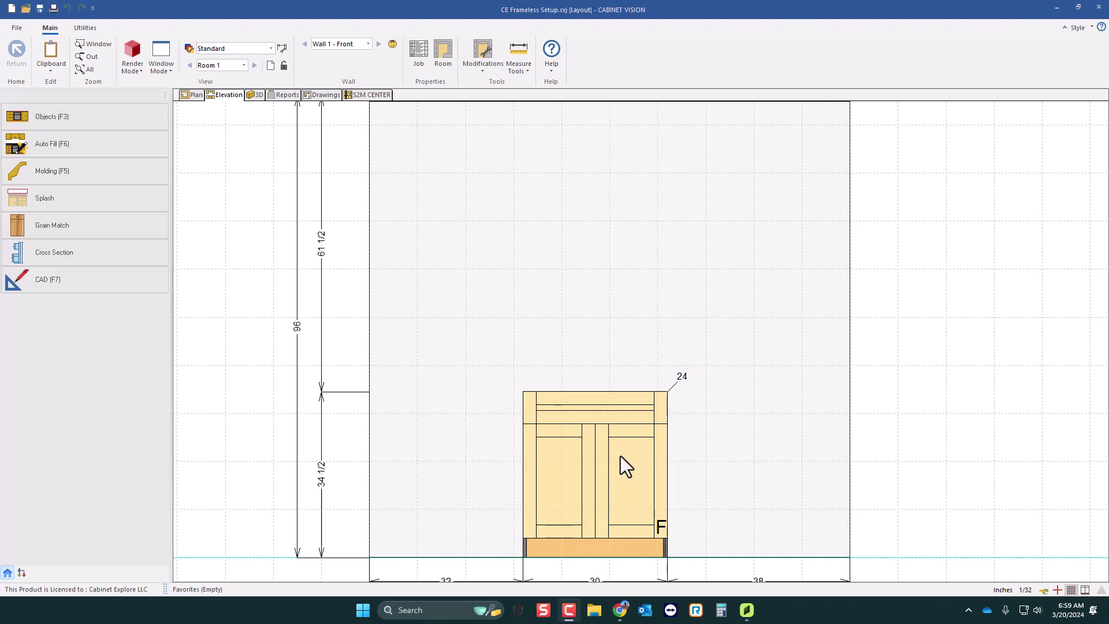
Place a Std Upper cabinet from Custom Cabinets > Wall Cabinets on the wall
scroll(621, 456, down, 1)
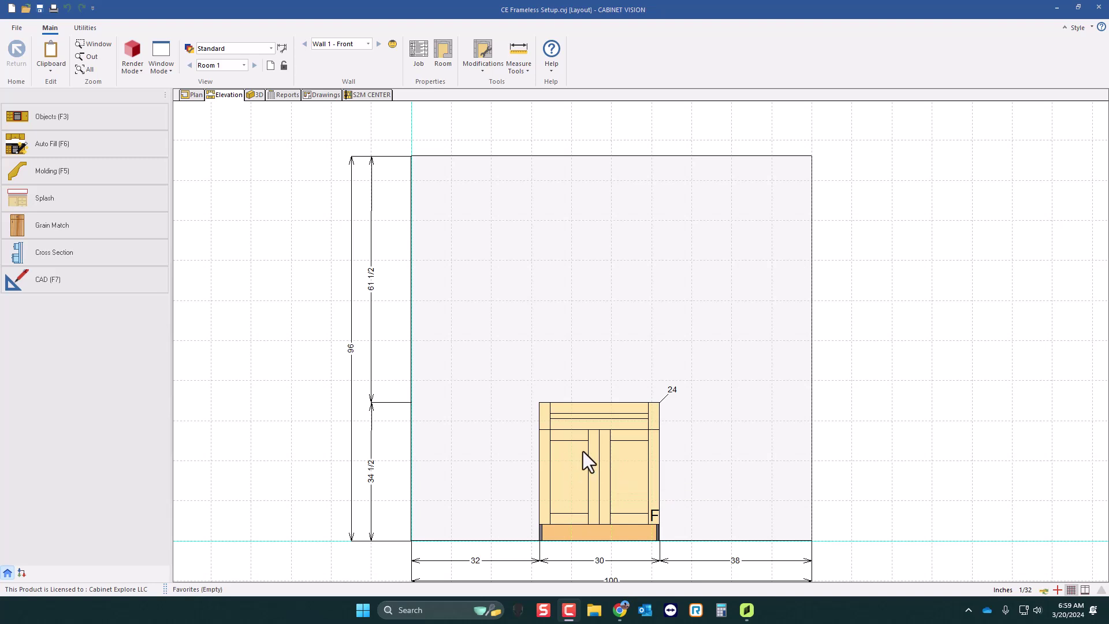
click(339, 346)
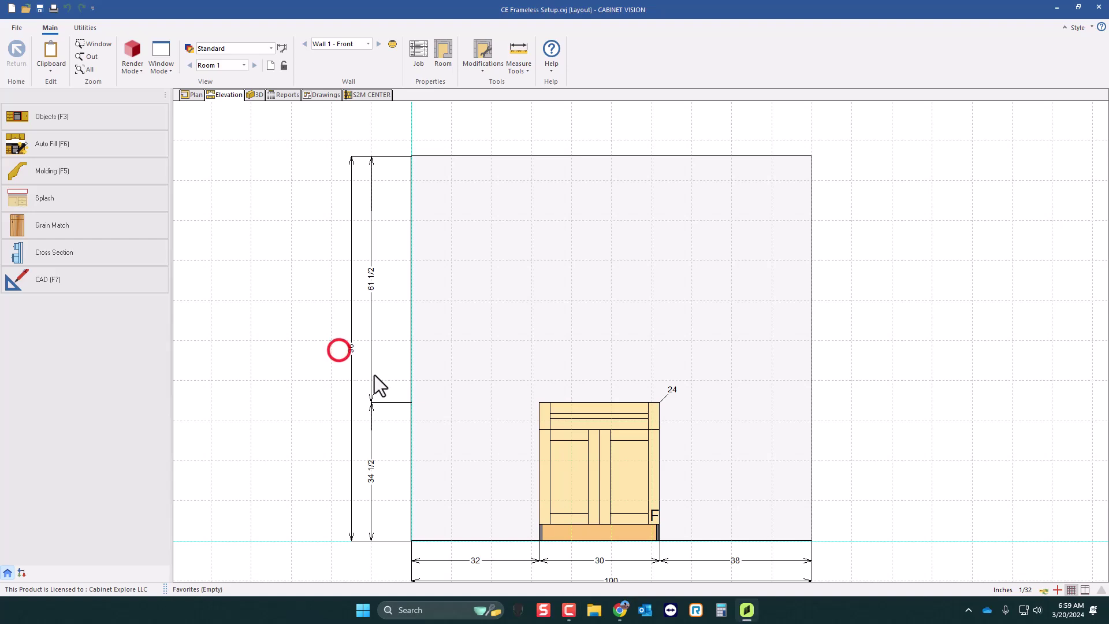
click(52, 117)
click(55, 149)
click(46, 161)
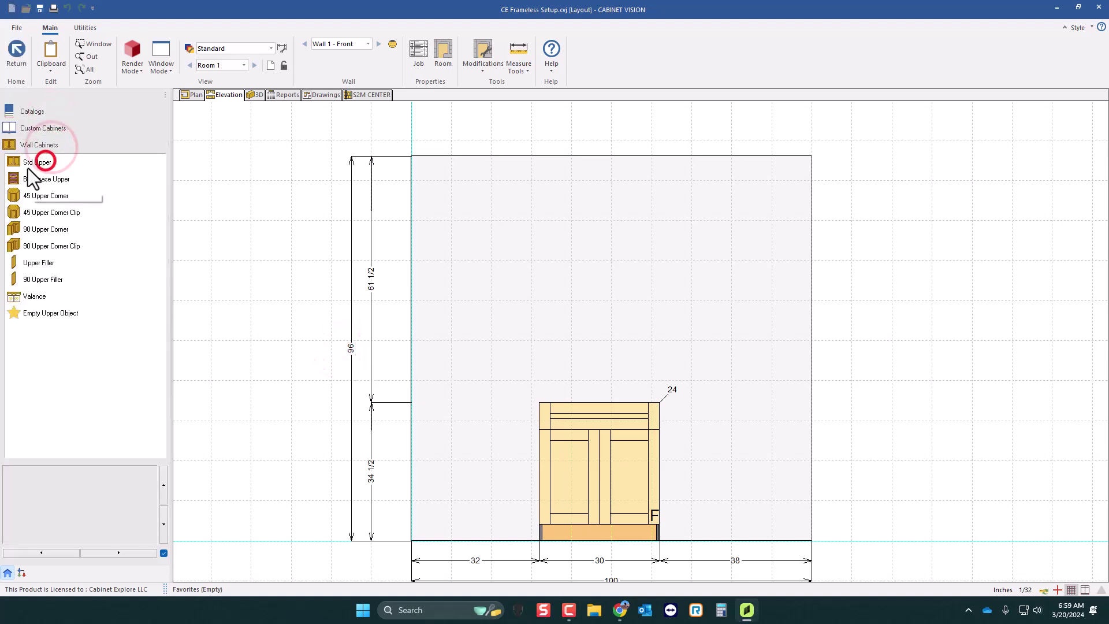
click(27, 162)
Inspect the new 30-wide upper cabinet's assembly in 3D, then return to the elevation
click(587, 258)
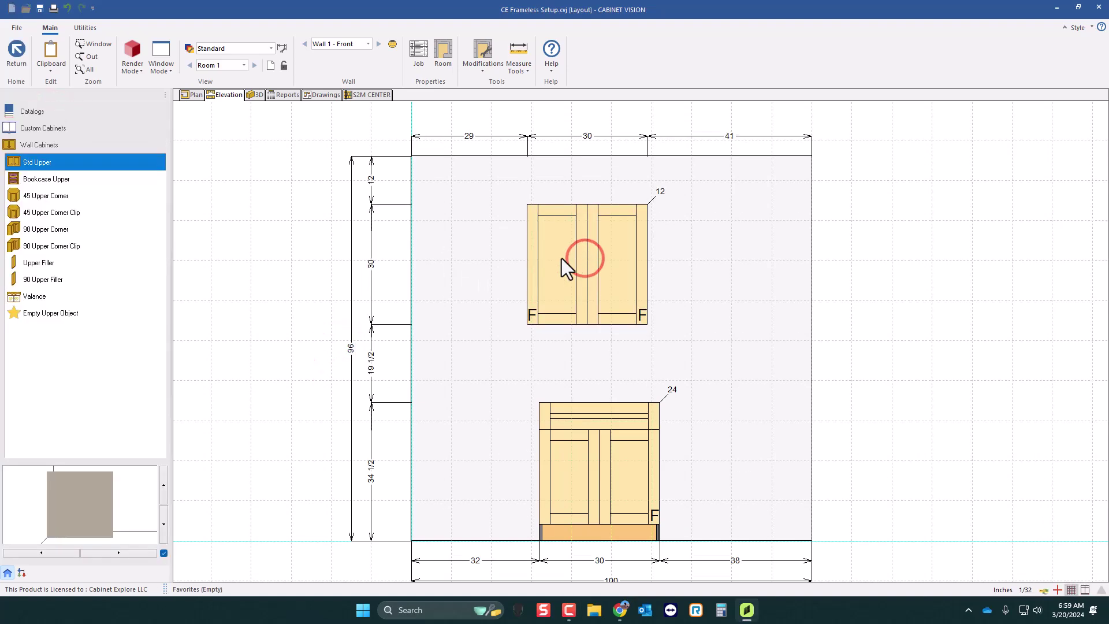
click(605, 259)
double_click(605, 259)
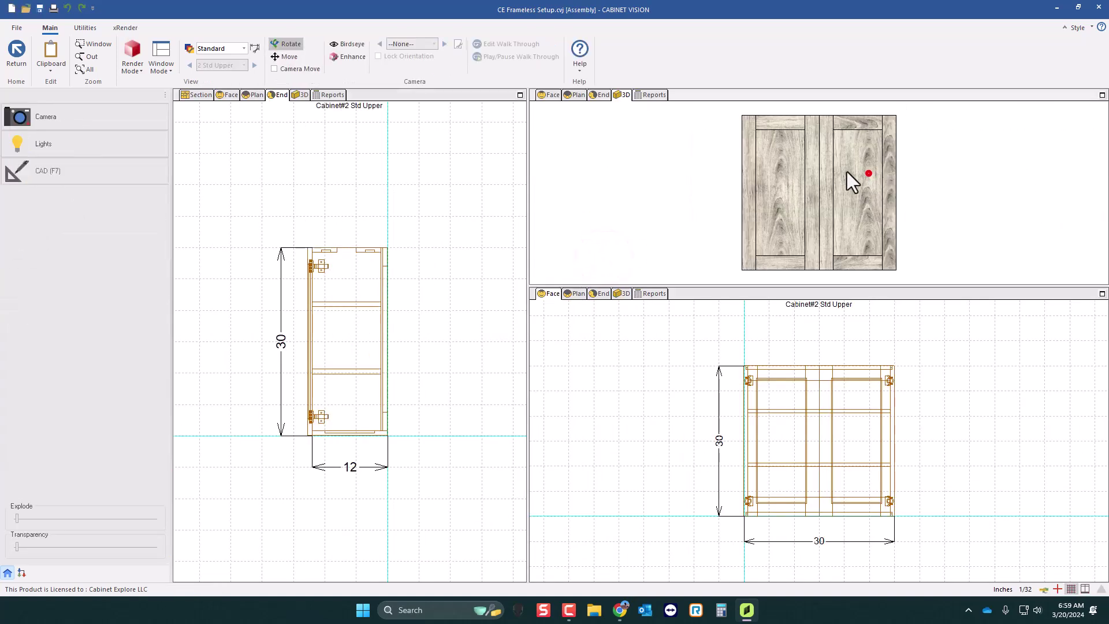
drag(867, 175, 901, 170)
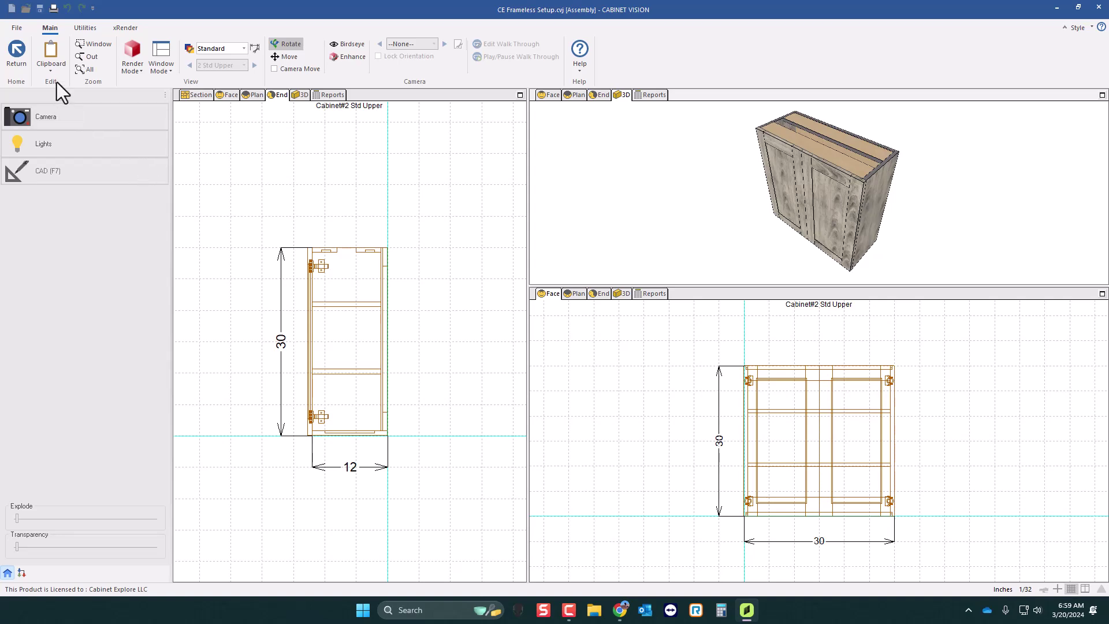
click(17, 52)
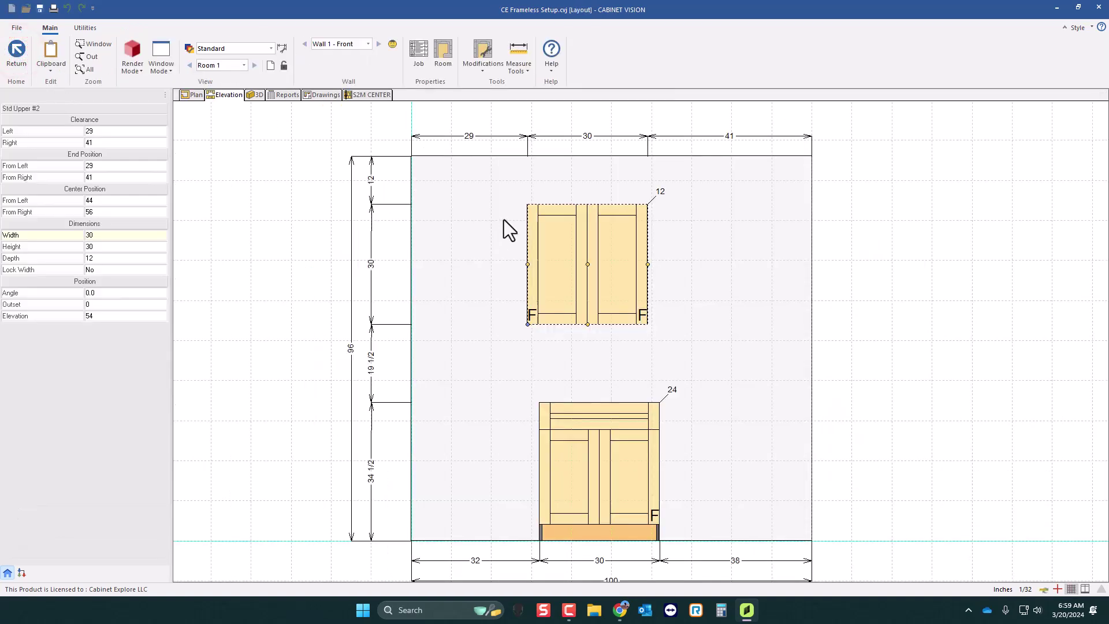
Open the room's CE Frameless construction method and its Exterior Case Top standard
click(443, 55)
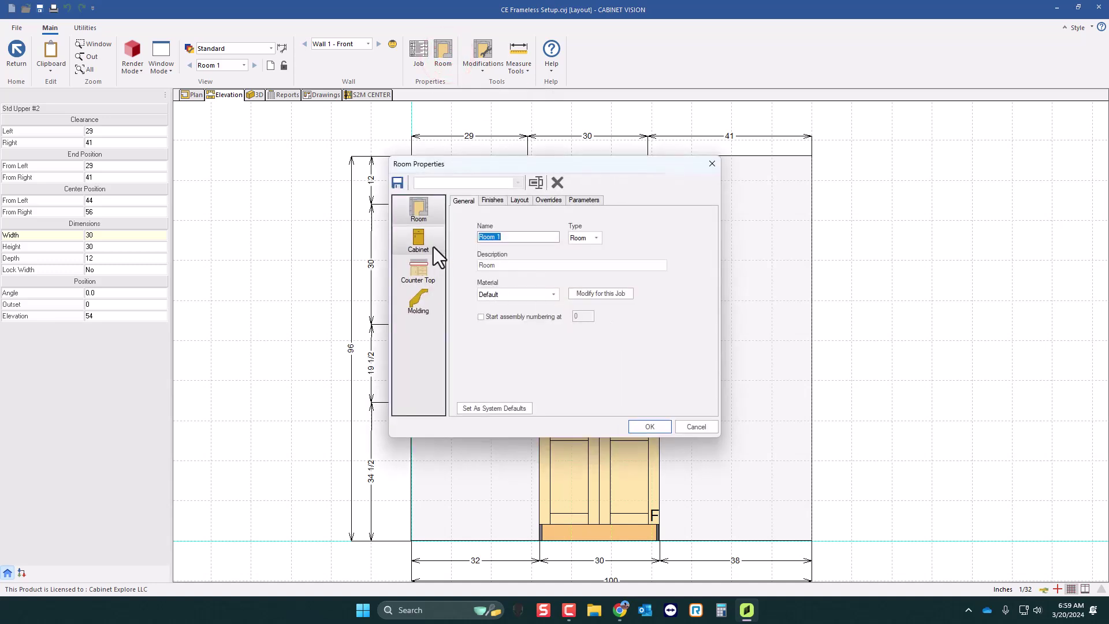
click(426, 242)
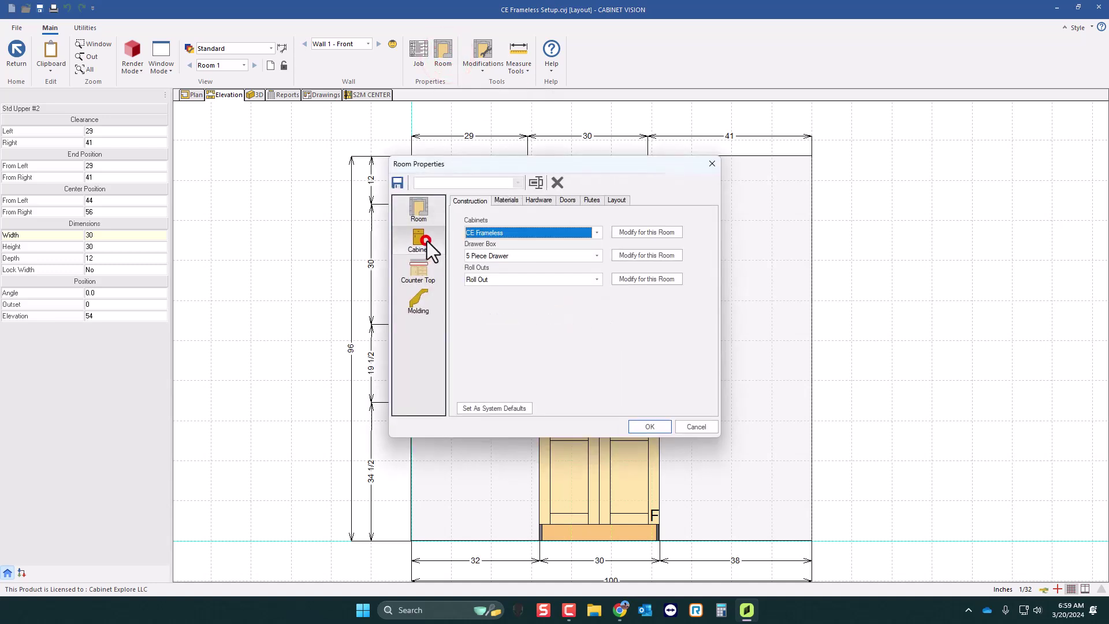
click(660, 229)
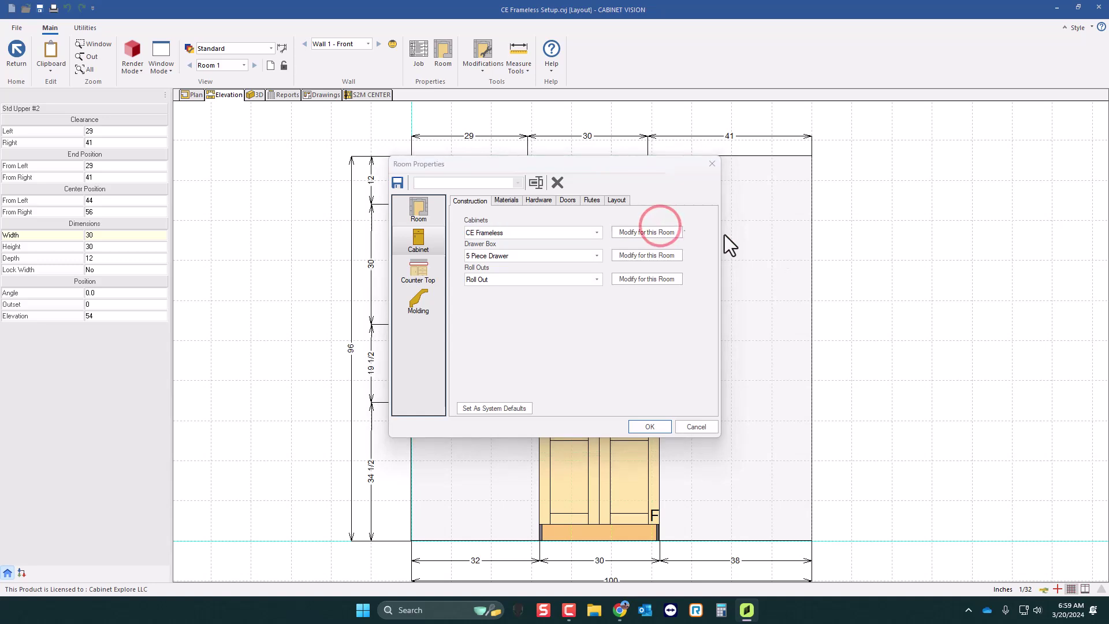
click(332, 292)
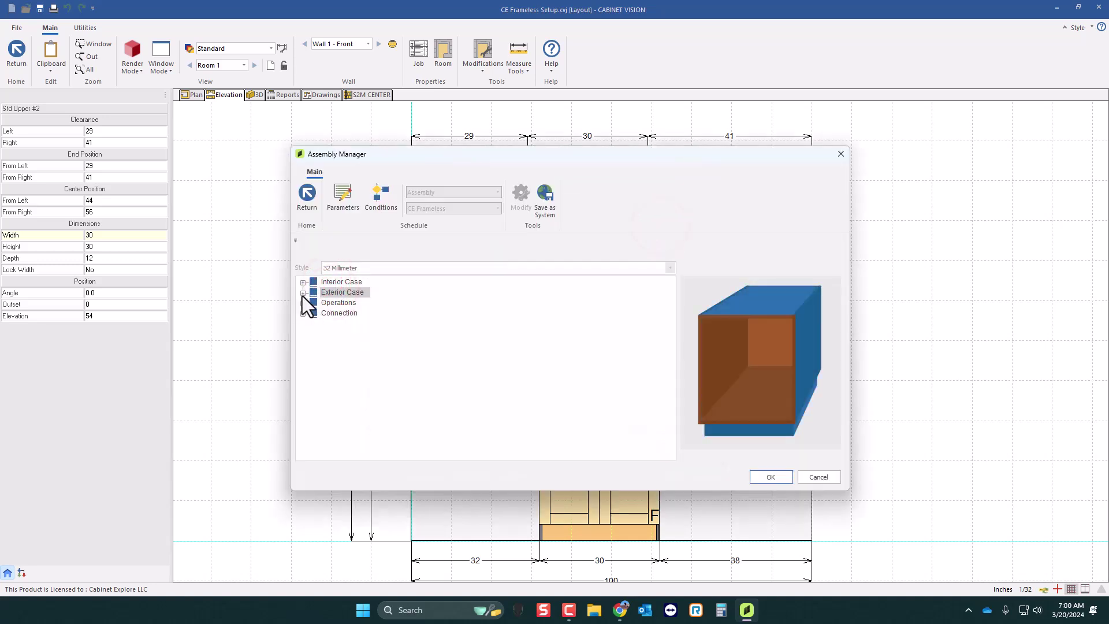
click(302, 293)
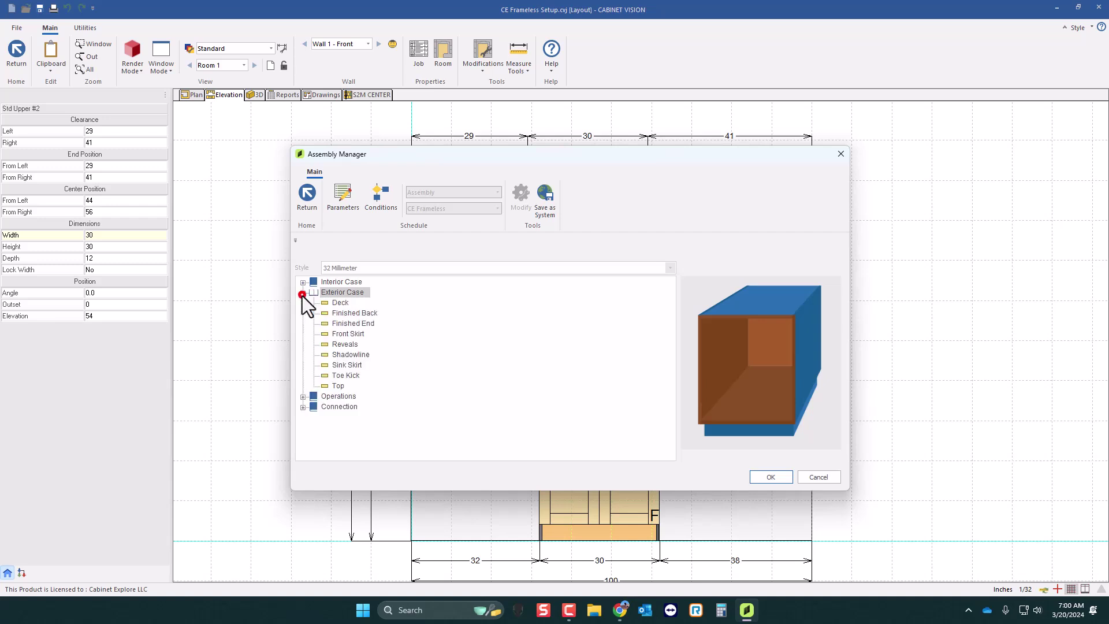
double_click(341, 386)
Step through the Top standards to the top-type question, #124
click(612, 423)
click(612, 423)
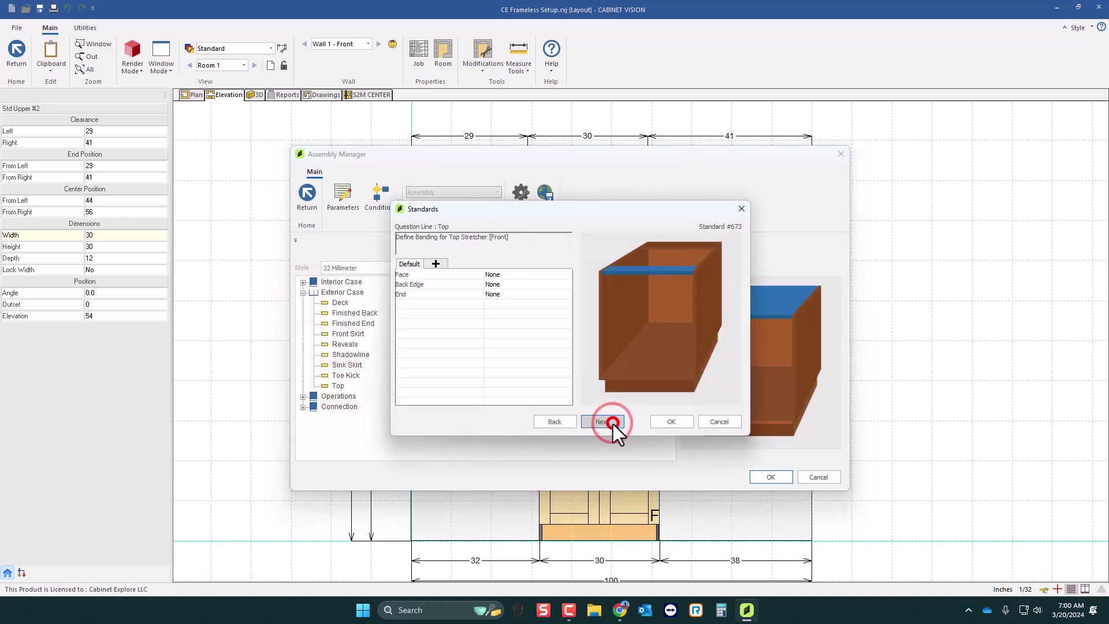
click(613, 423)
click(613, 423)
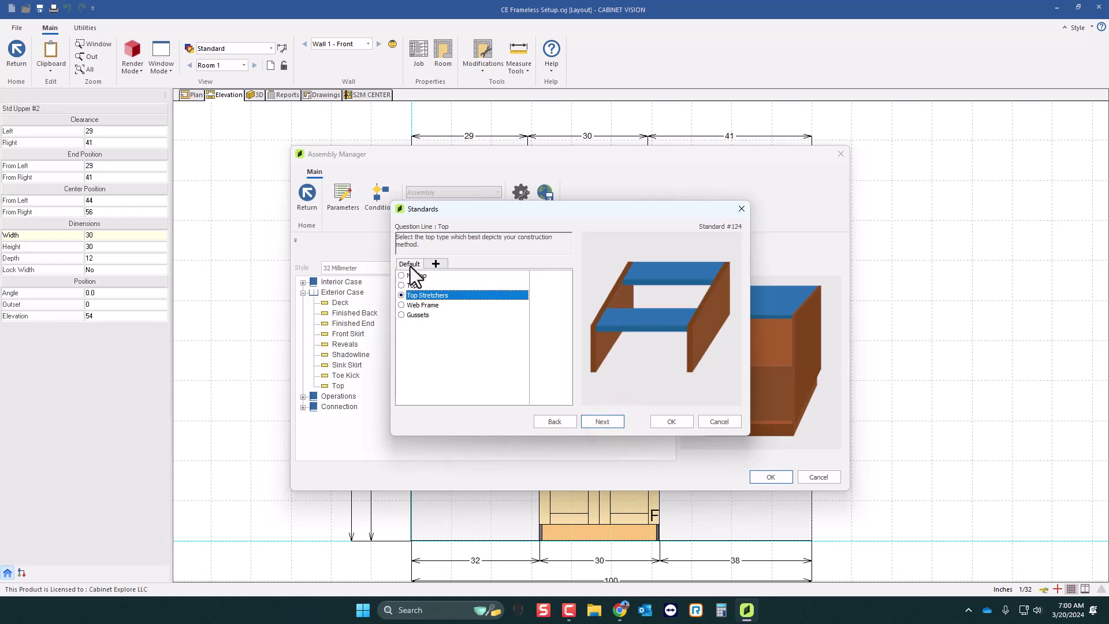
Keep Top Stretchers as the Default top type after trying a solid top
click(437, 264)
click(413, 263)
click(435, 264)
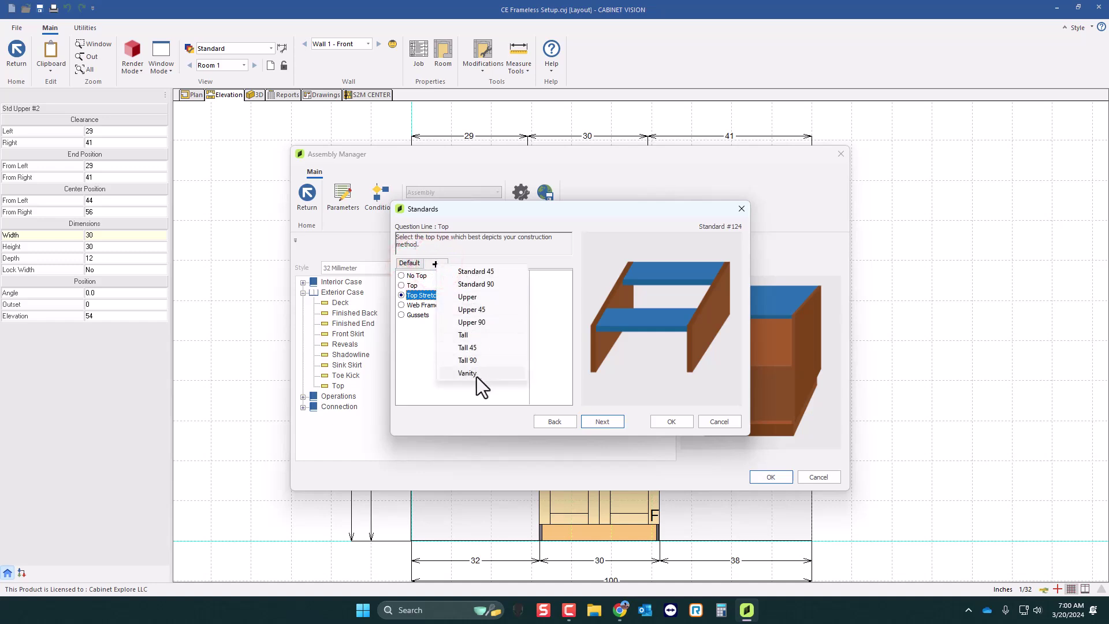
click(478, 271)
click(409, 264)
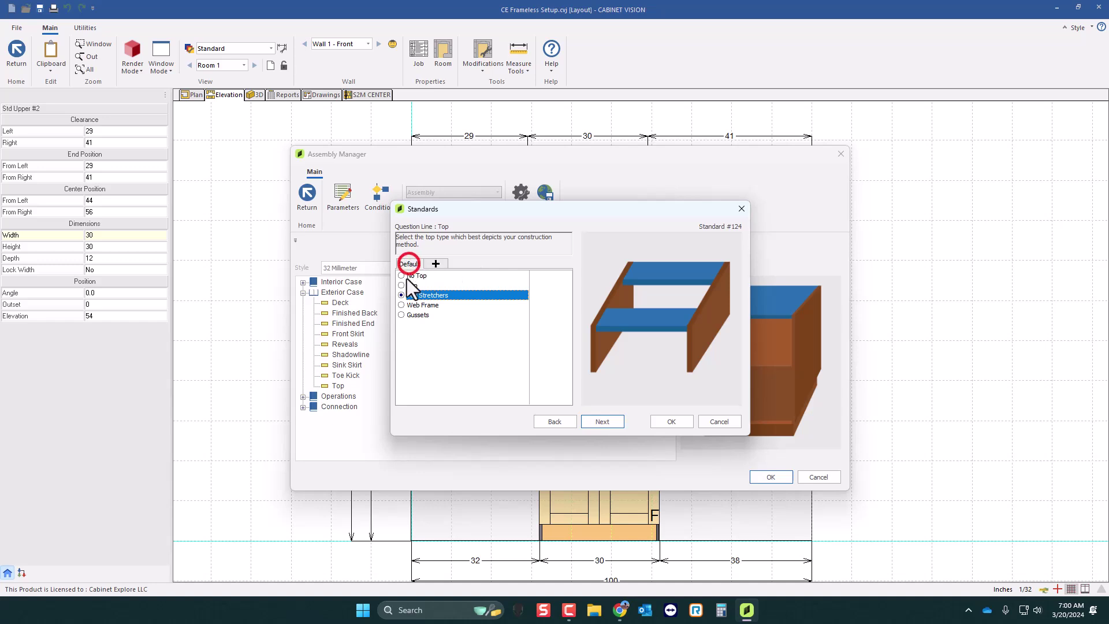
click(405, 285)
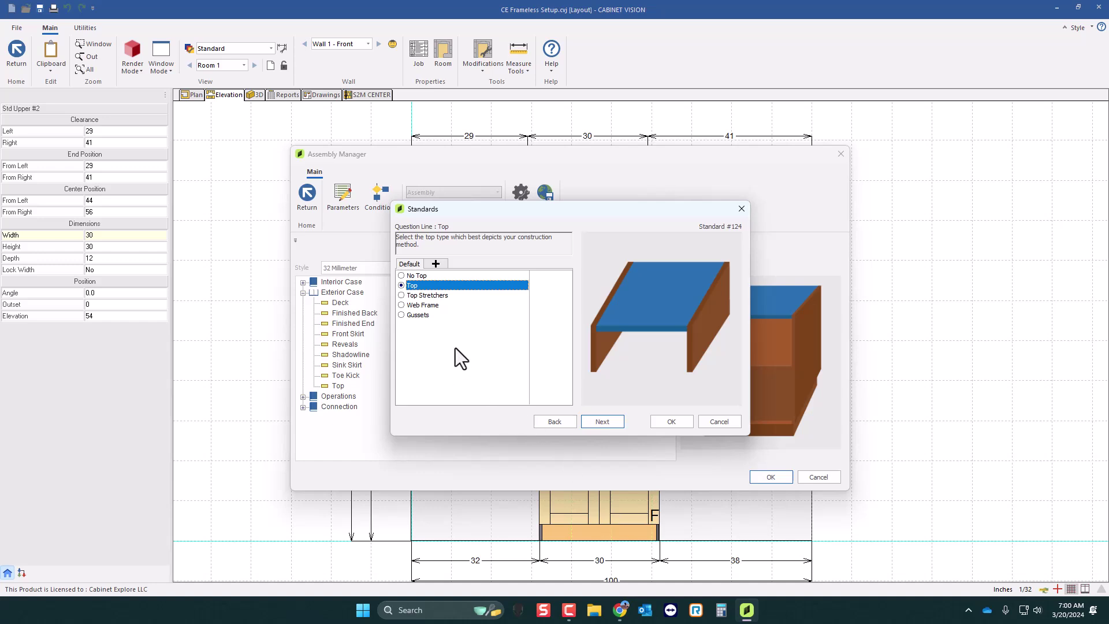
click(429, 295)
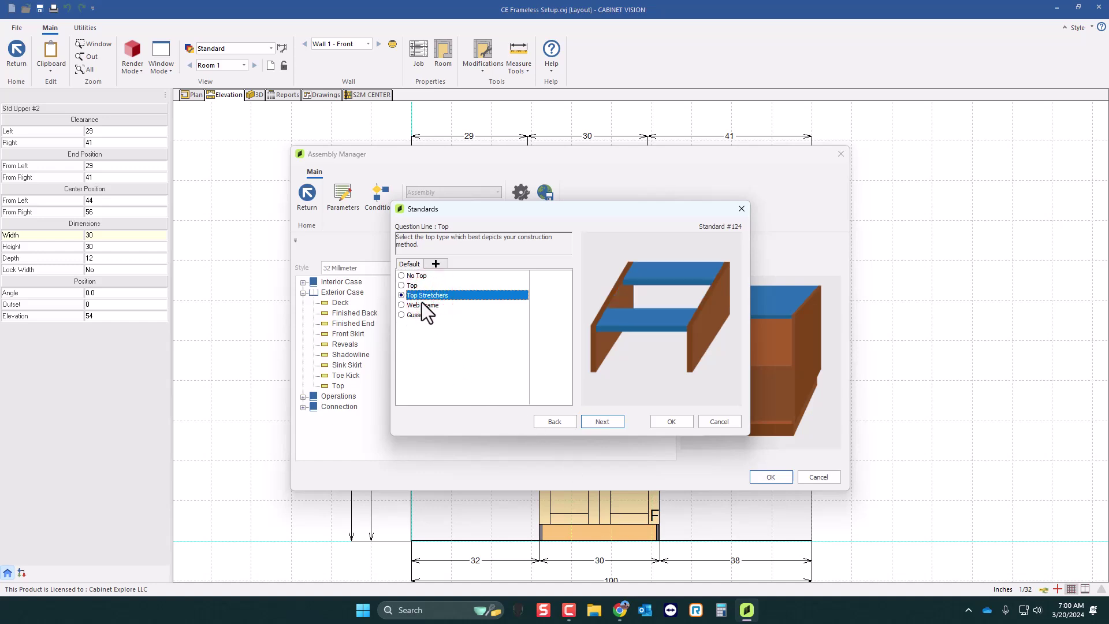
click(436, 264)
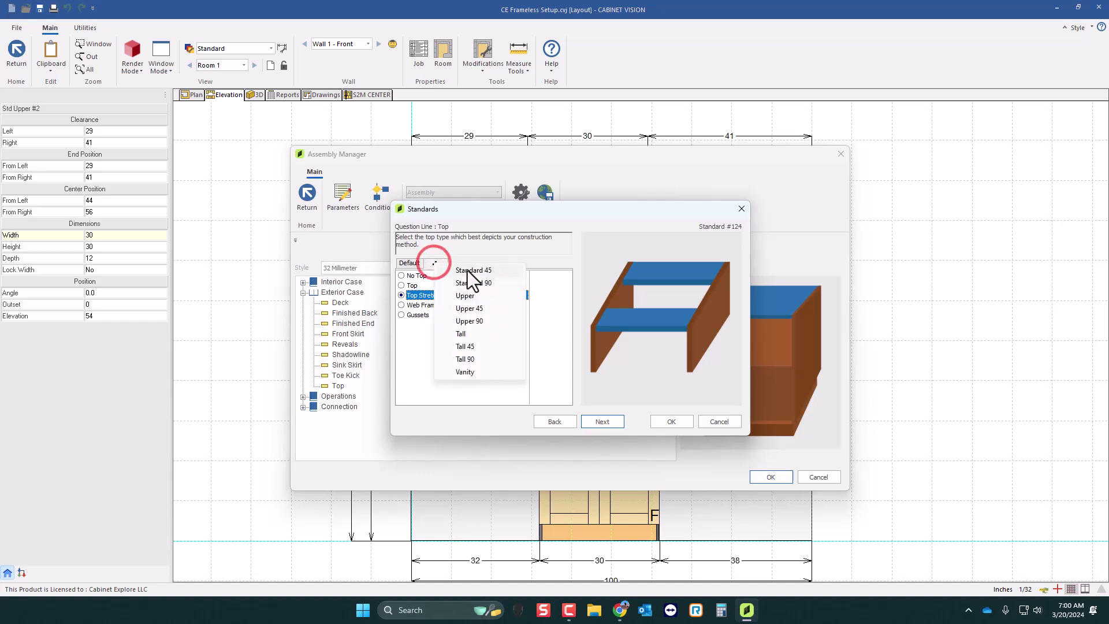
Add Upper and Tall branches to the Top standard, each with a solid Top
click(401, 265)
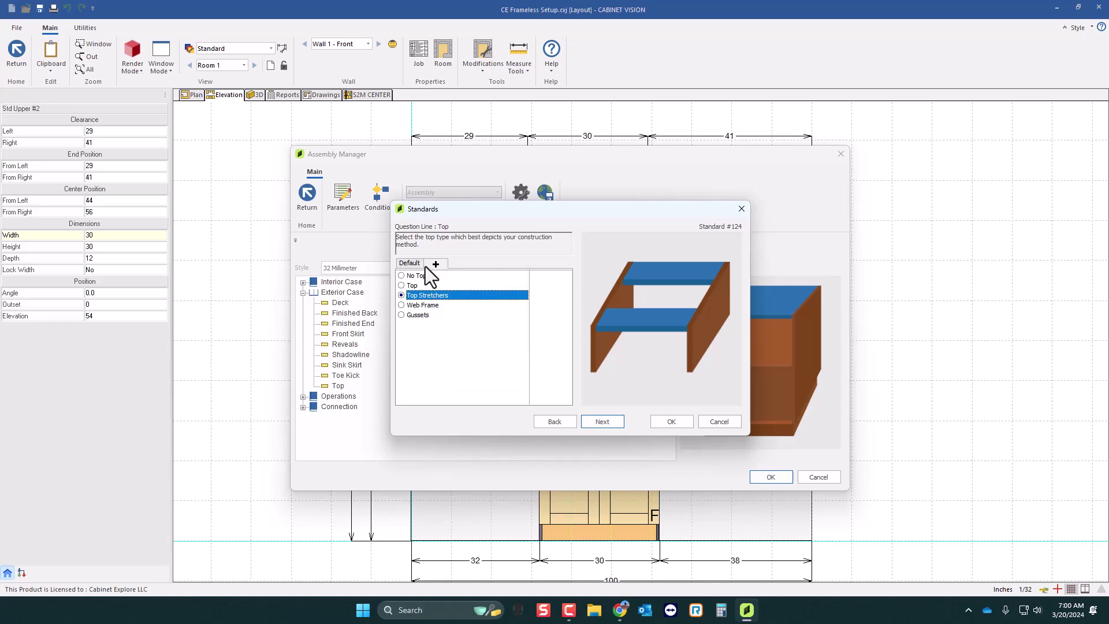
click(435, 264)
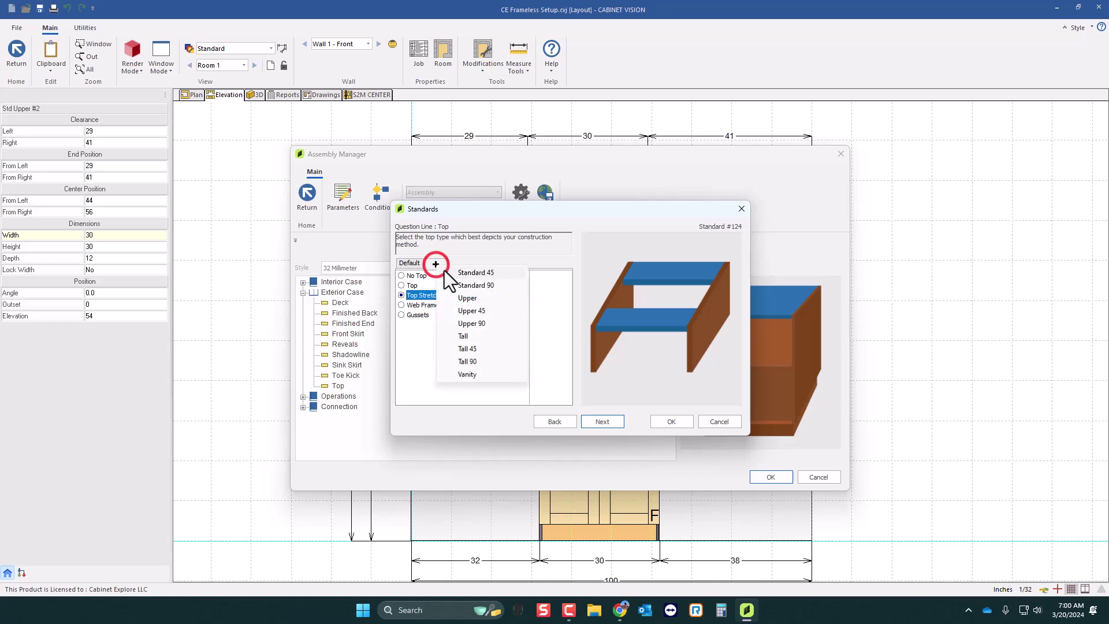
click(457, 298)
click(412, 286)
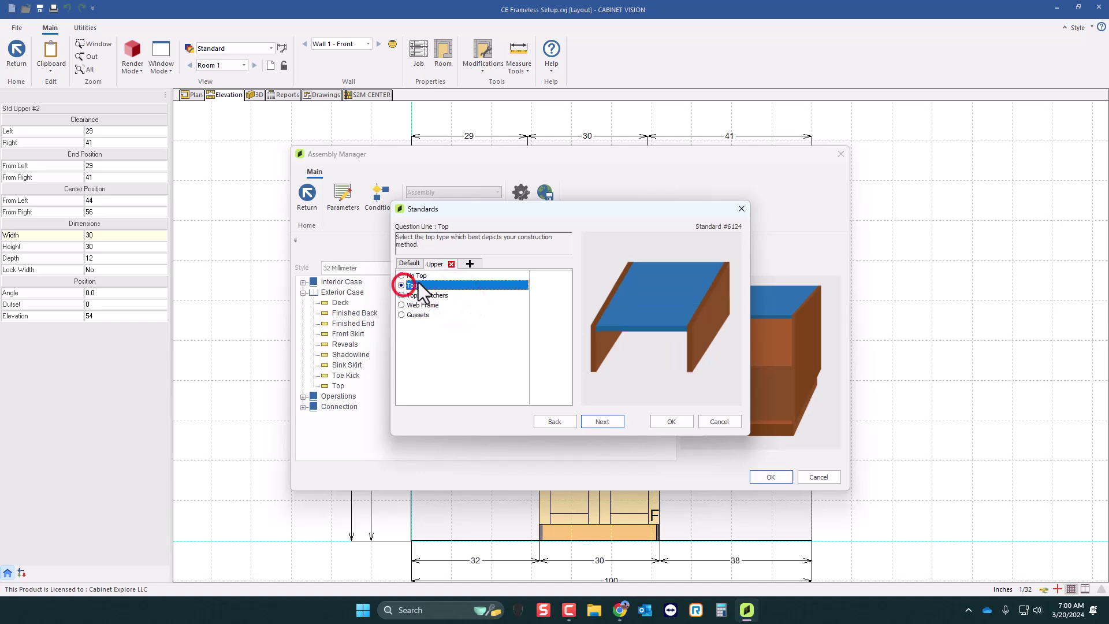
click(471, 265)
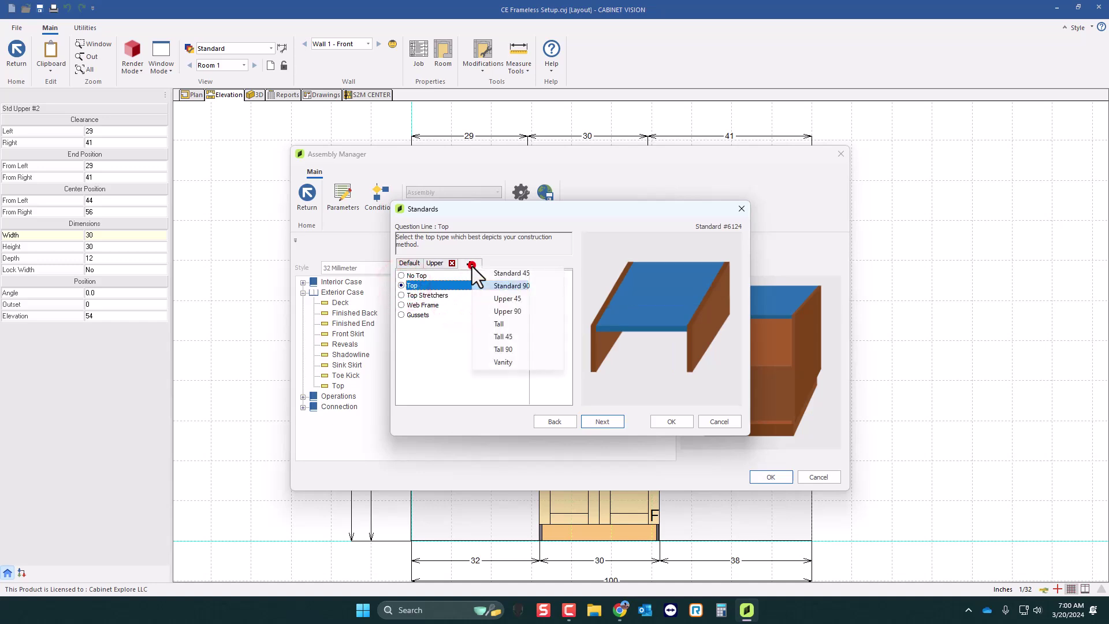
click(506, 327)
click(407, 286)
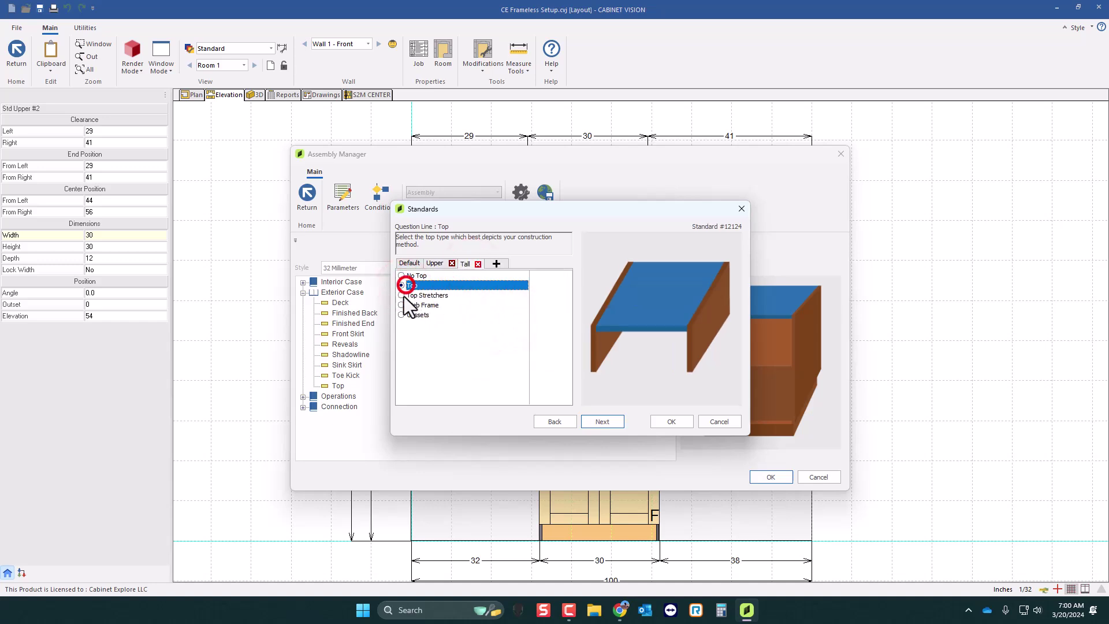
Accept the Top standards and save the modified CE Frameless construction
click(496, 264)
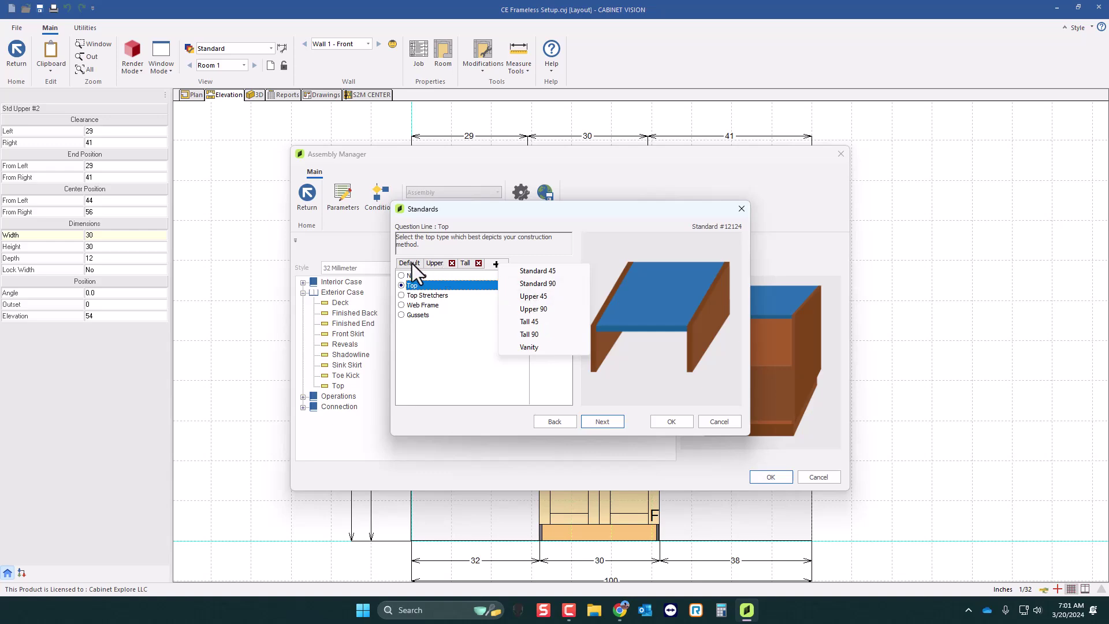
click(490, 263)
click(657, 421)
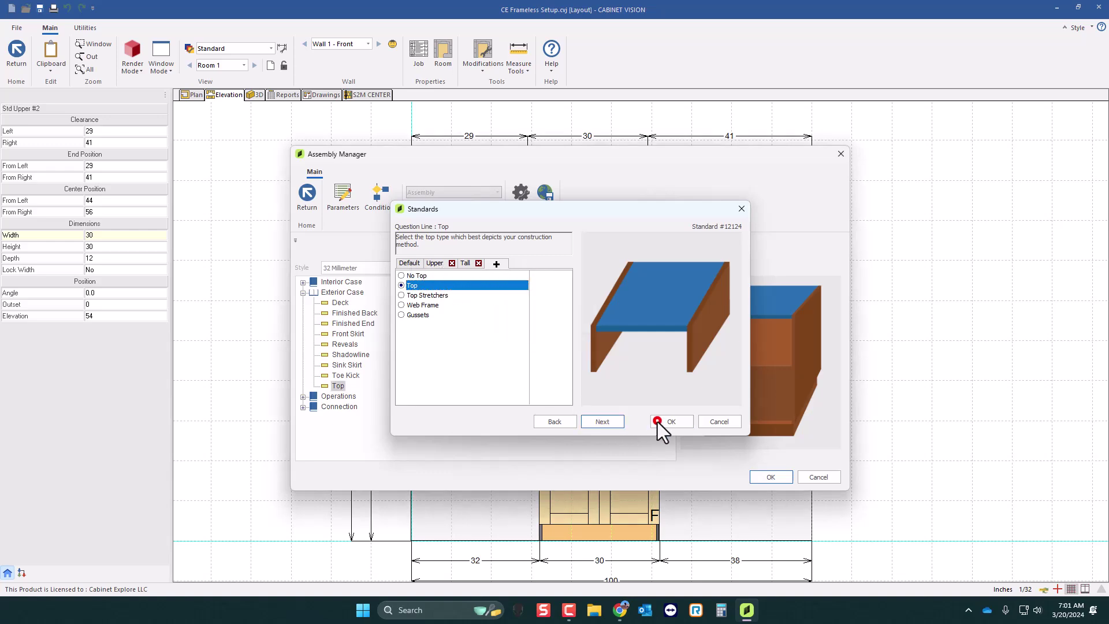
click(772, 476)
Update the room, close Room Properties, and check the upper cabinet's assembly in 3D
click(552, 328)
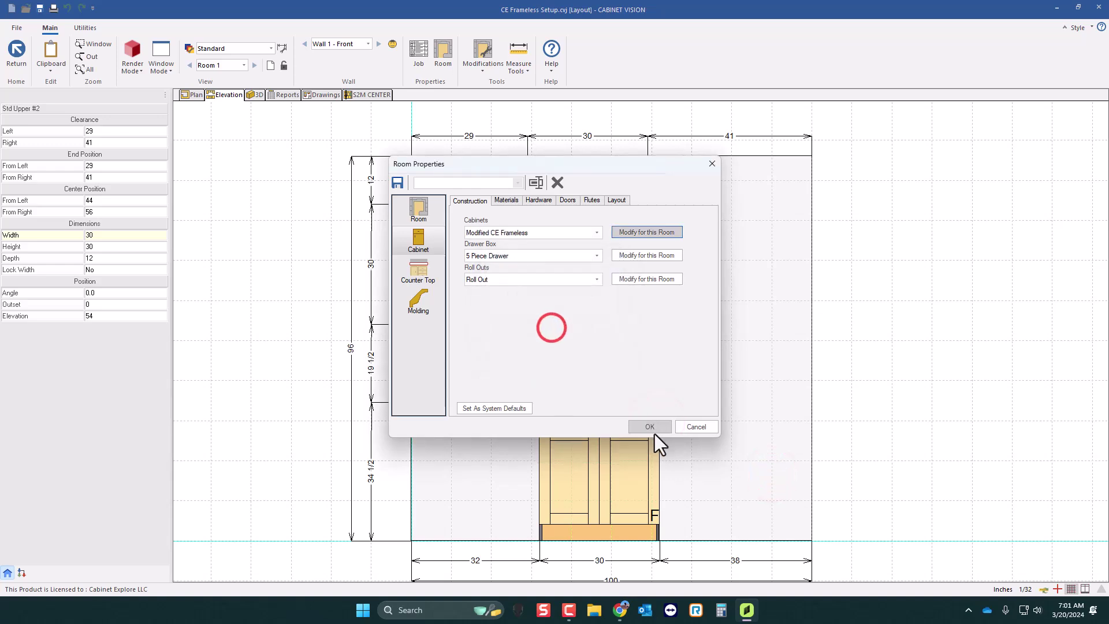
click(653, 431)
double_click(605, 266)
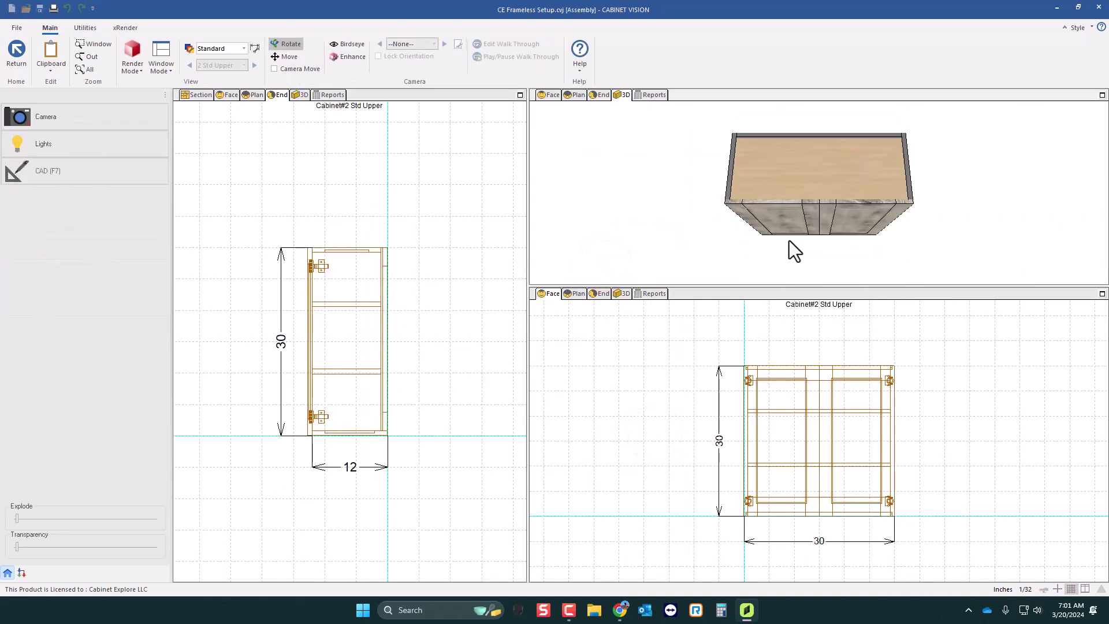
drag(790, 241, 715, 203)
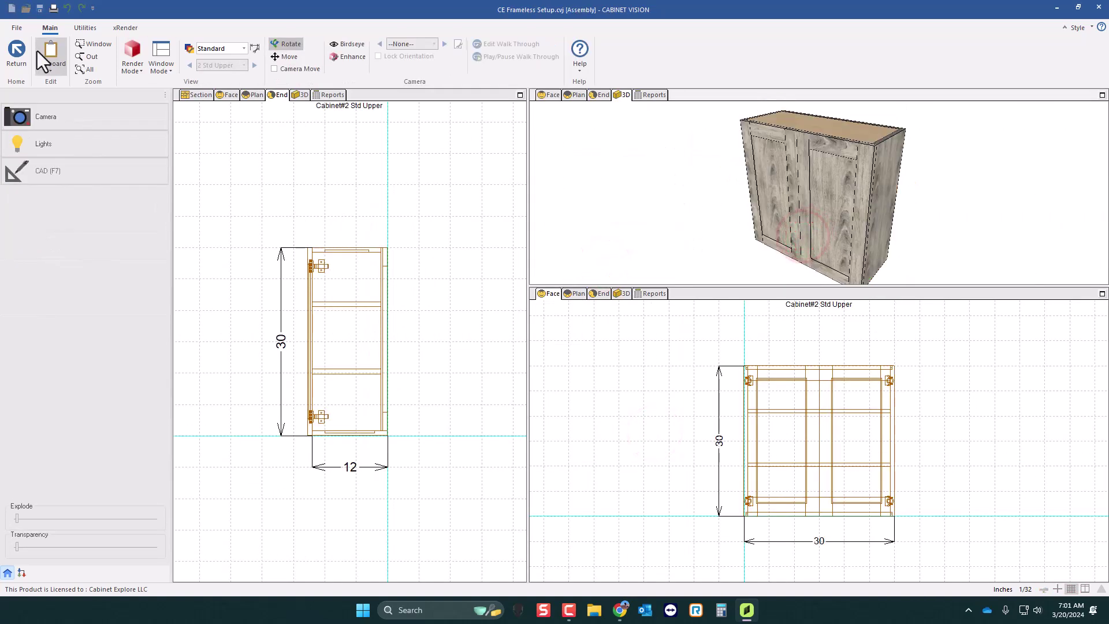
click(17, 52)
Inspect the standard base cabinet's assembly and top in 3D, then return to the elevation
double_click(589, 436)
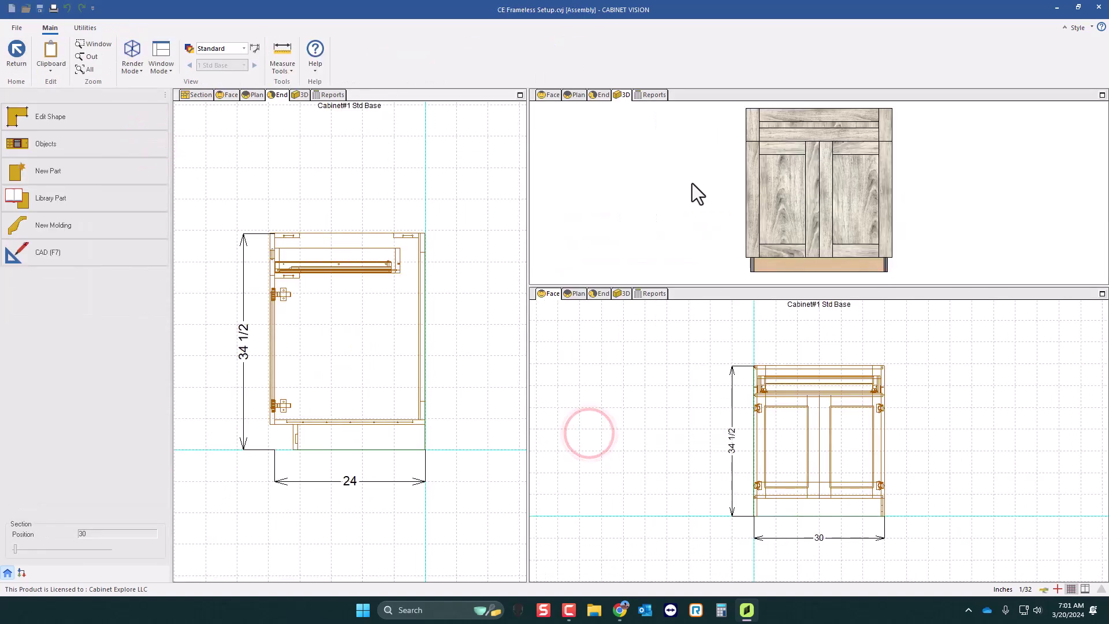
drag(780, 157, 775, 248)
mouse_move(903, 214)
mouse_down()
mouse_move(807, 188)
mouse_move(792, 148)
mouse_up()
click(15, 52)
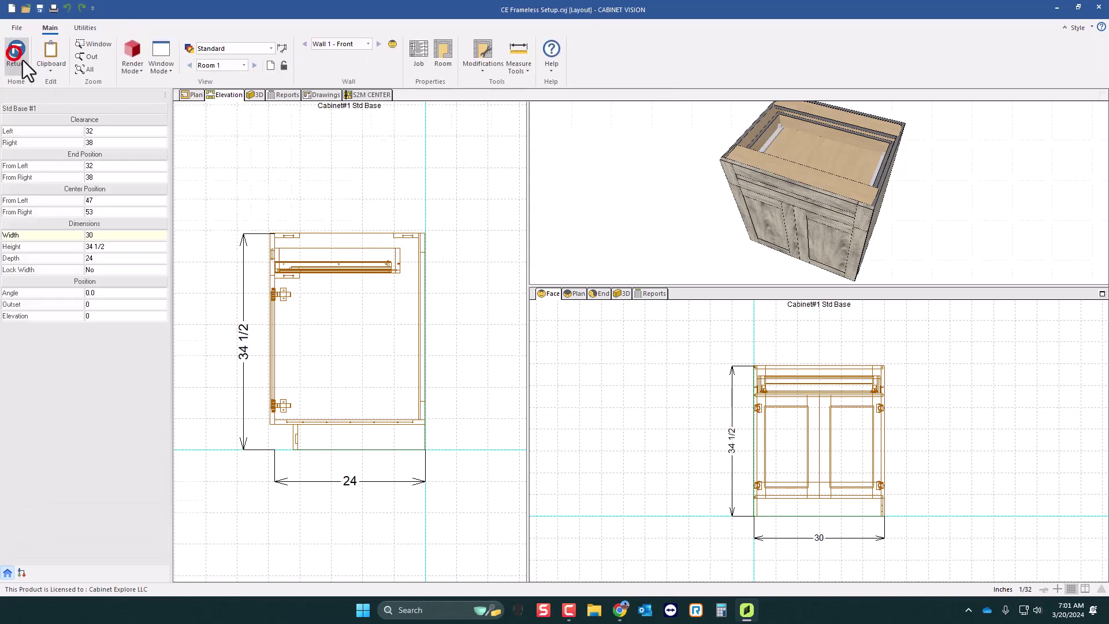
click(275, 360)
Place a 90 Base Corner Clip from Base Cabinets right of the base cabinet
click(78, 120)
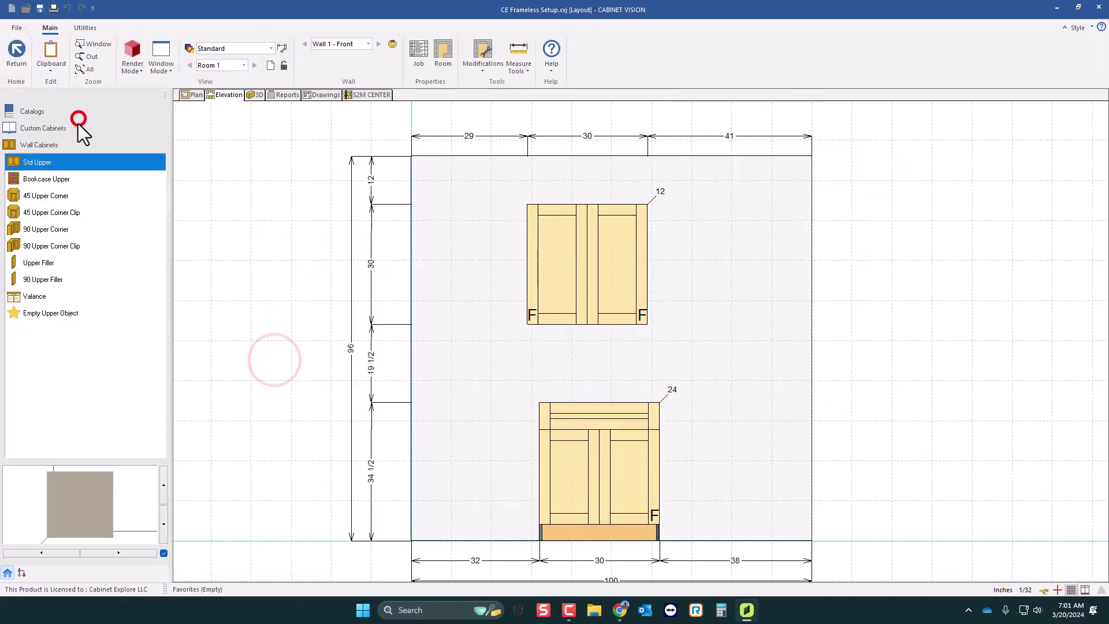
click(48, 135)
click(48, 142)
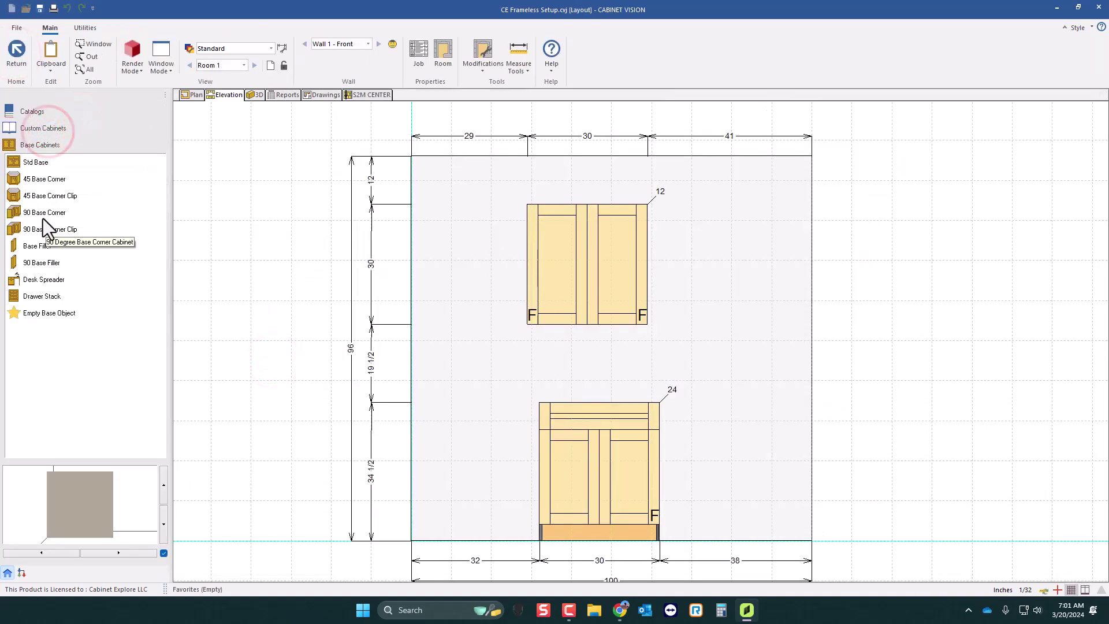
click(43, 229)
click(768, 440)
Inspect the corner cabinet's assembly in 3D and its Case properties without changes
double_click(772, 432)
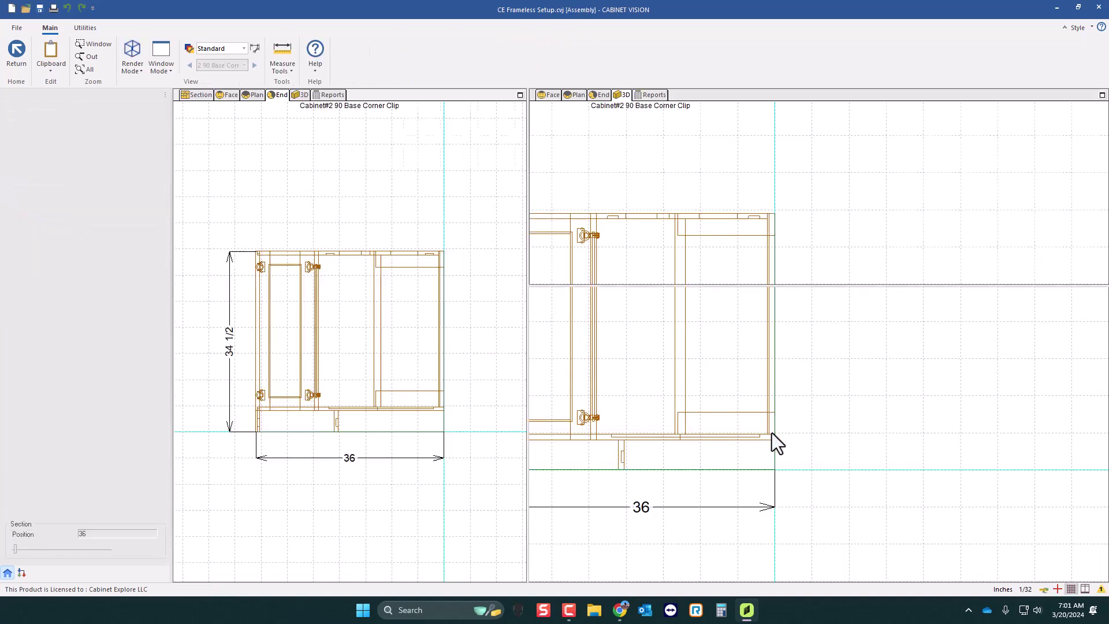
drag(824, 179, 793, 245)
drag(866, 227, 744, 221)
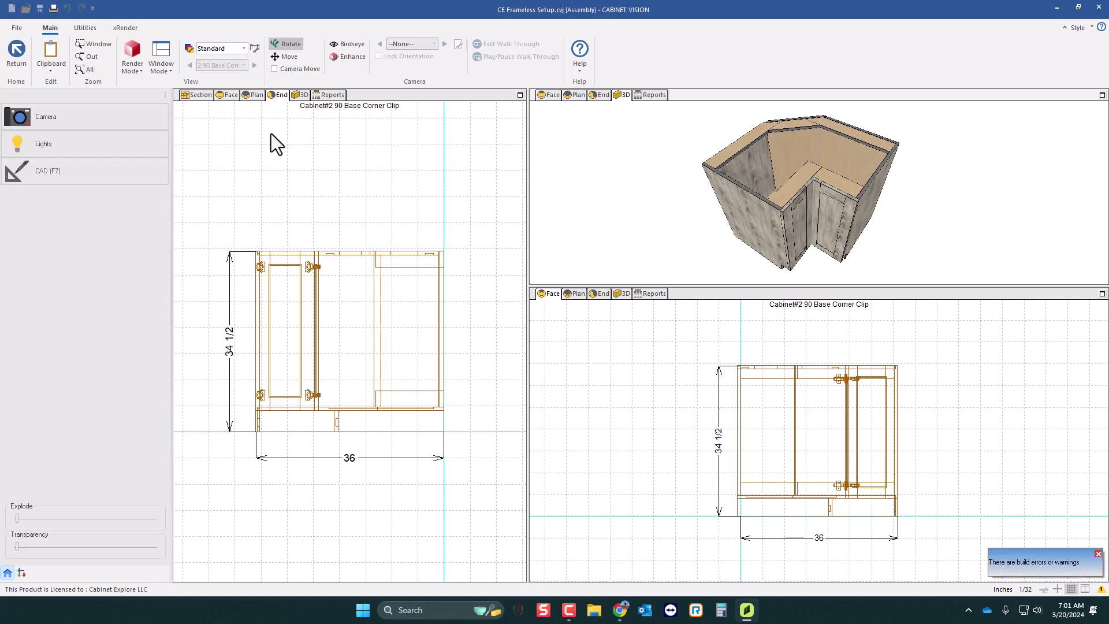
click(199, 95)
click(466, 58)
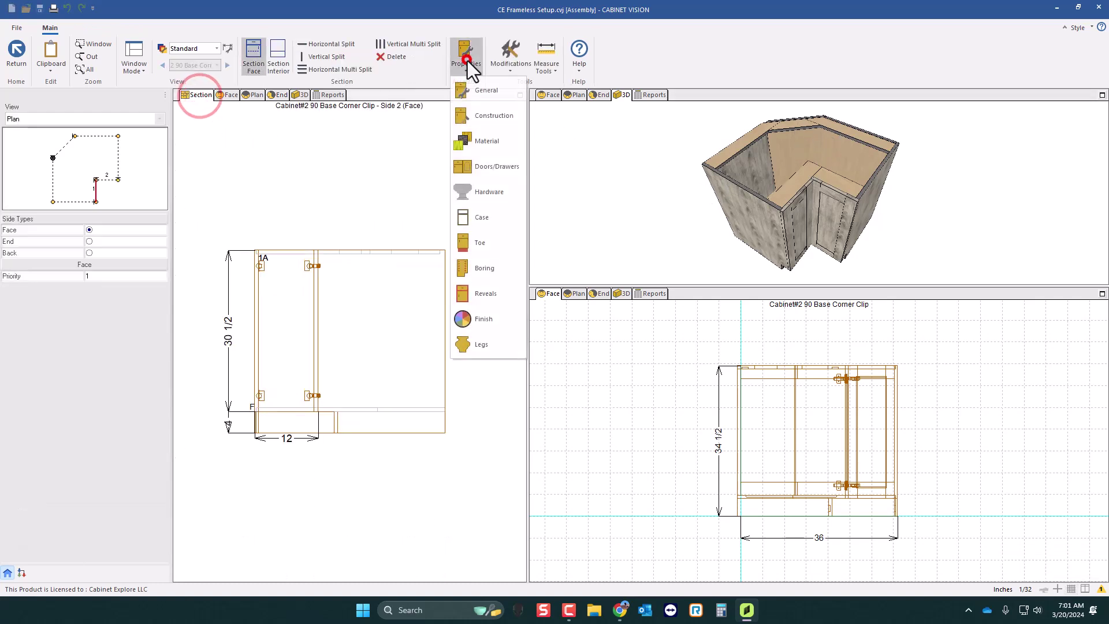
click(487, 224)
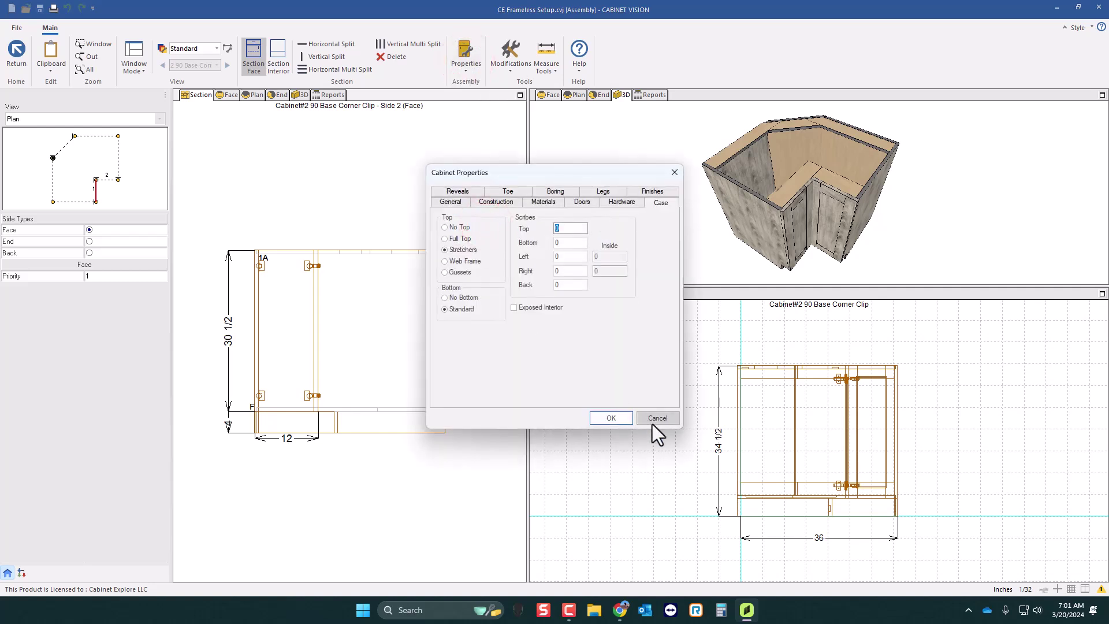
click(668, 420)
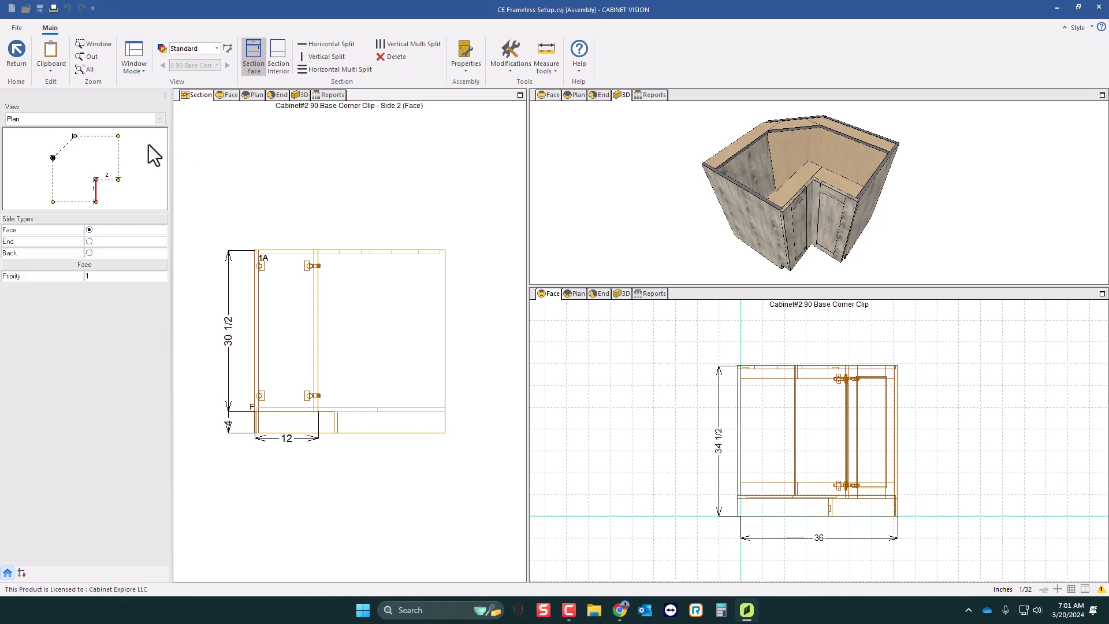
click(17, 51)
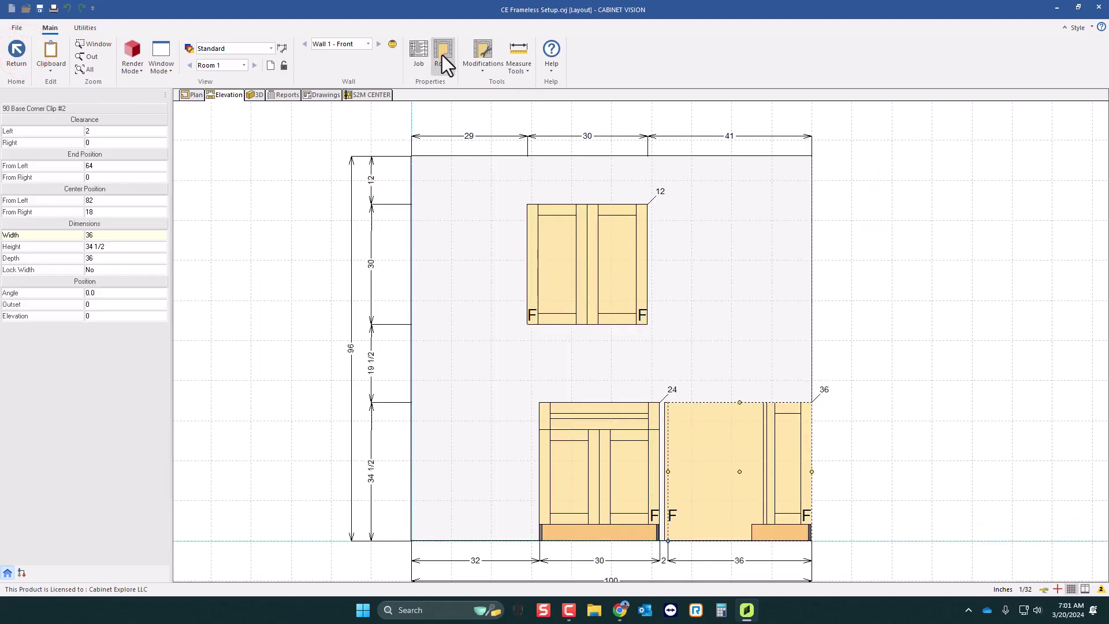
click(442, 54)
Open the room construction method's Exterior Case Top standard at the top-type question
click(426, 243)
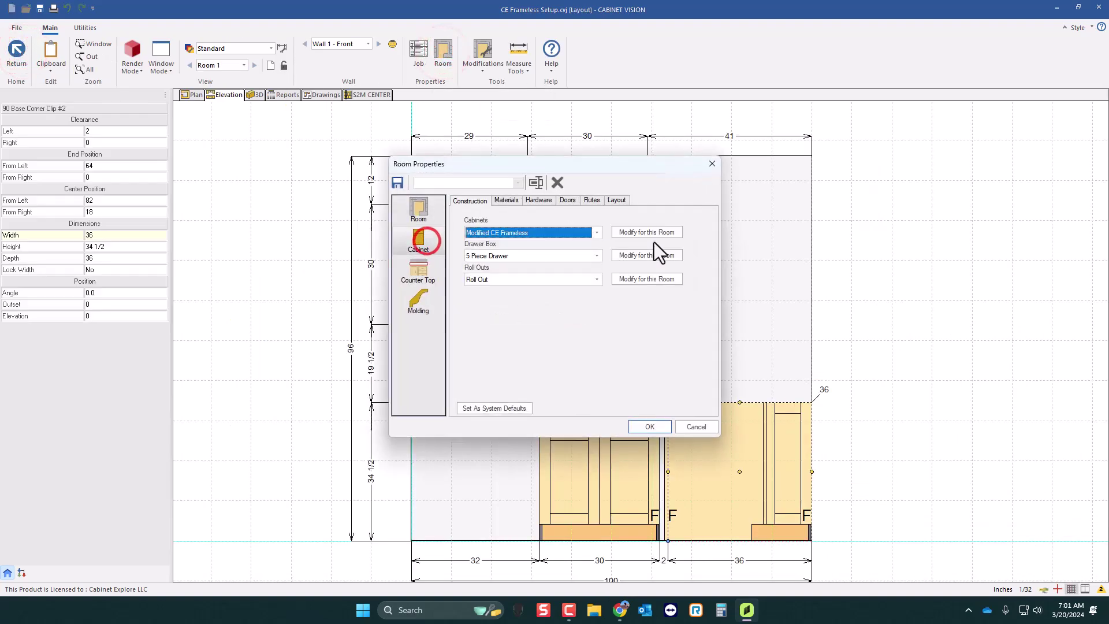
click(649, 235)
click(308, 312)
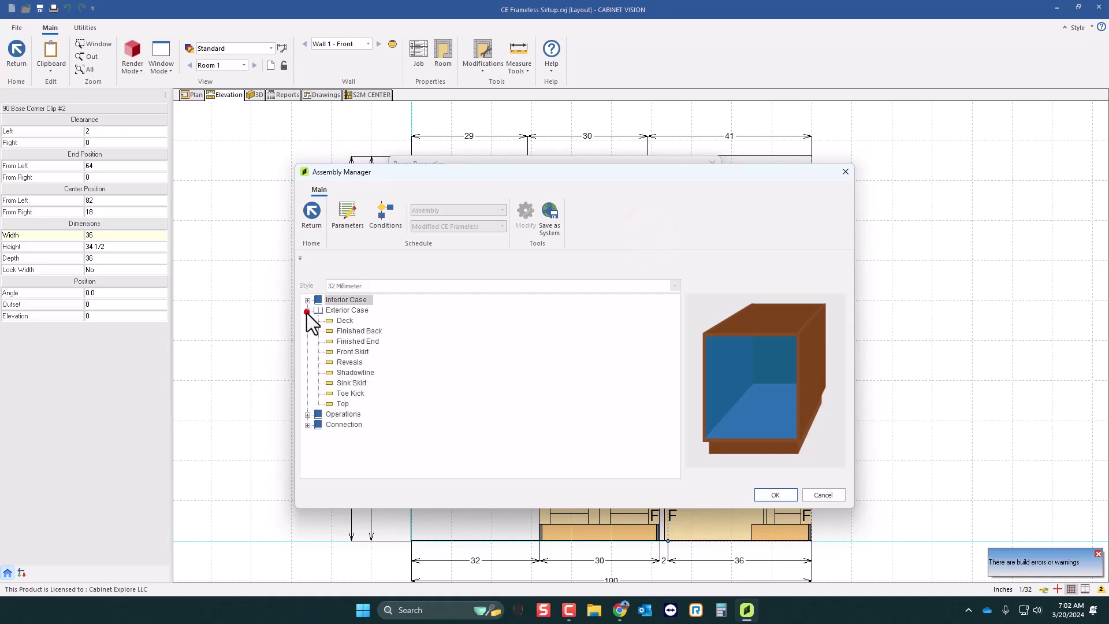
double_click(344, 404)
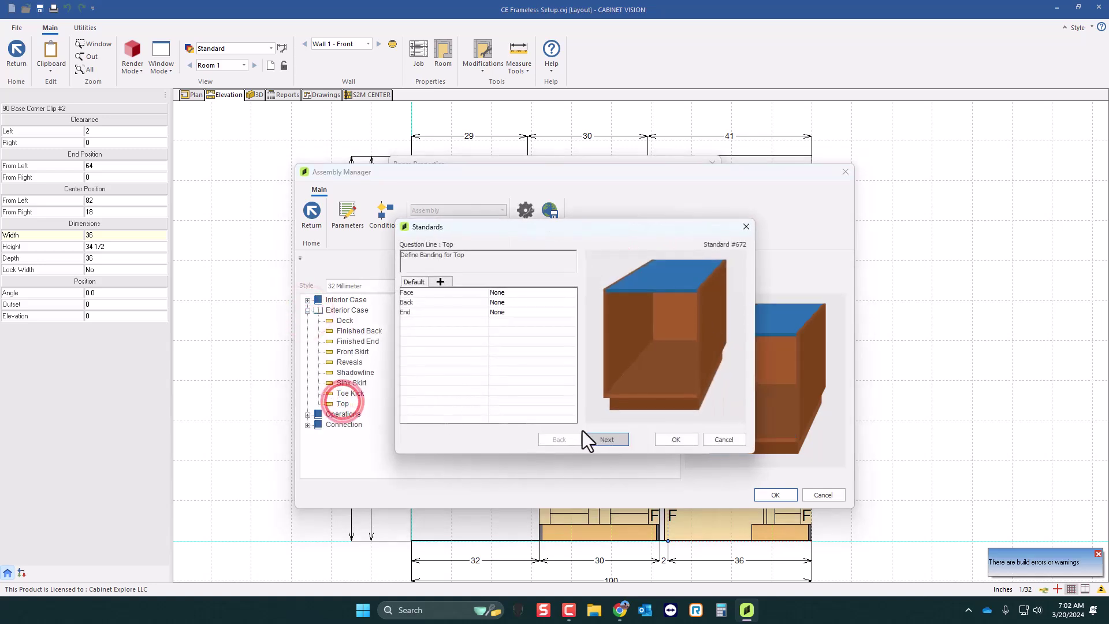
click(605, 439)
click(605, 439)
click(605, 439)
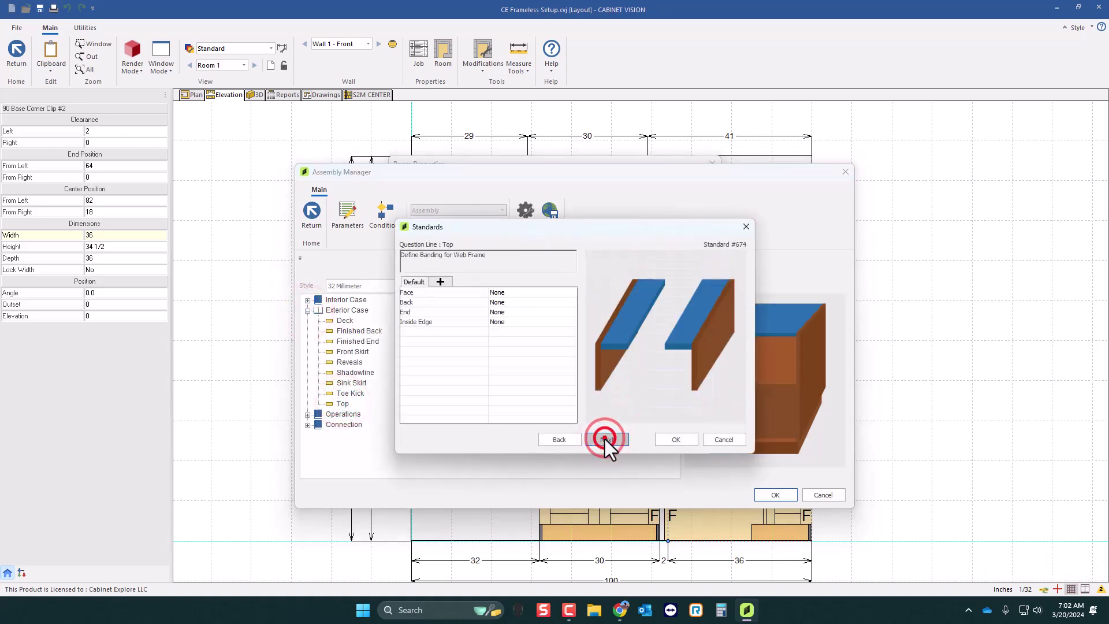
click(605, 439)
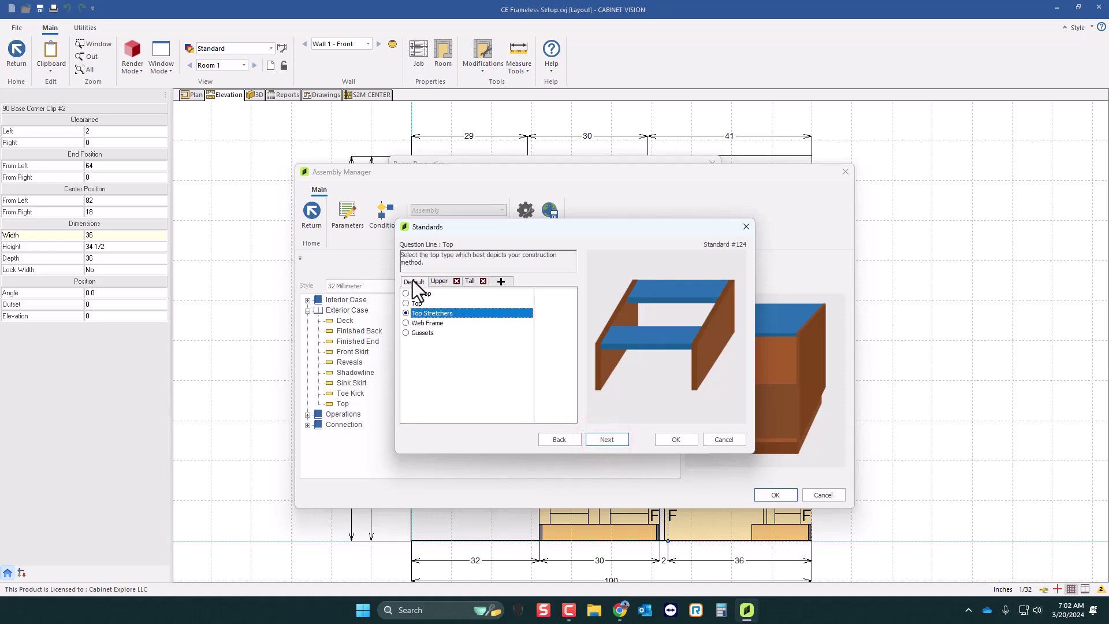
Add a Standard 90 branch with a full solid Top and accept the Top standards
click(448, 281)
click(474, 282)
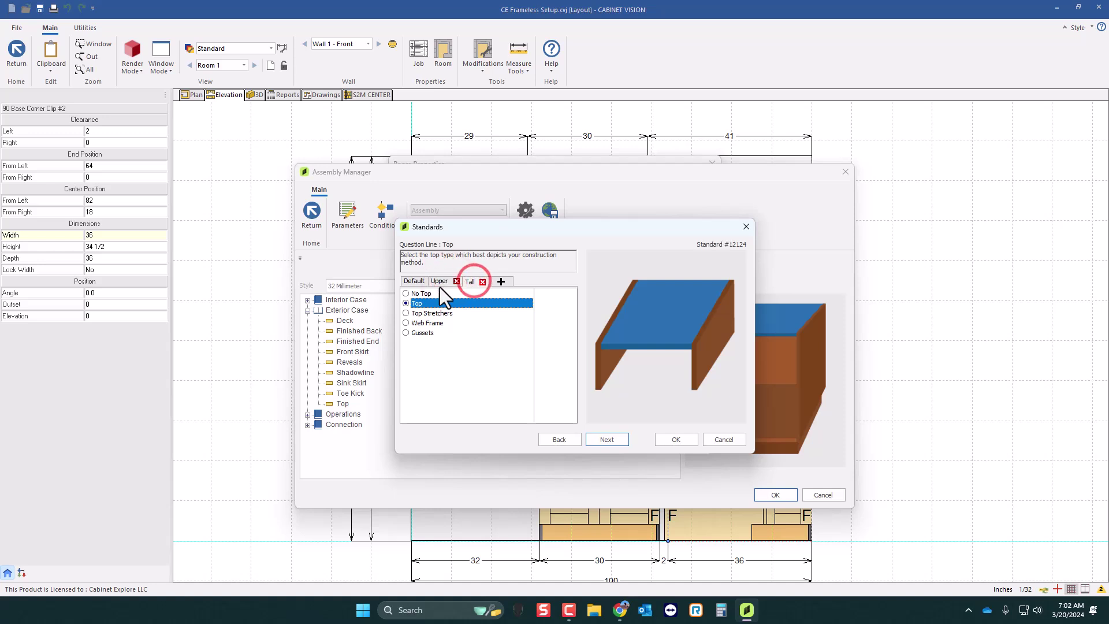
click(501, 282)
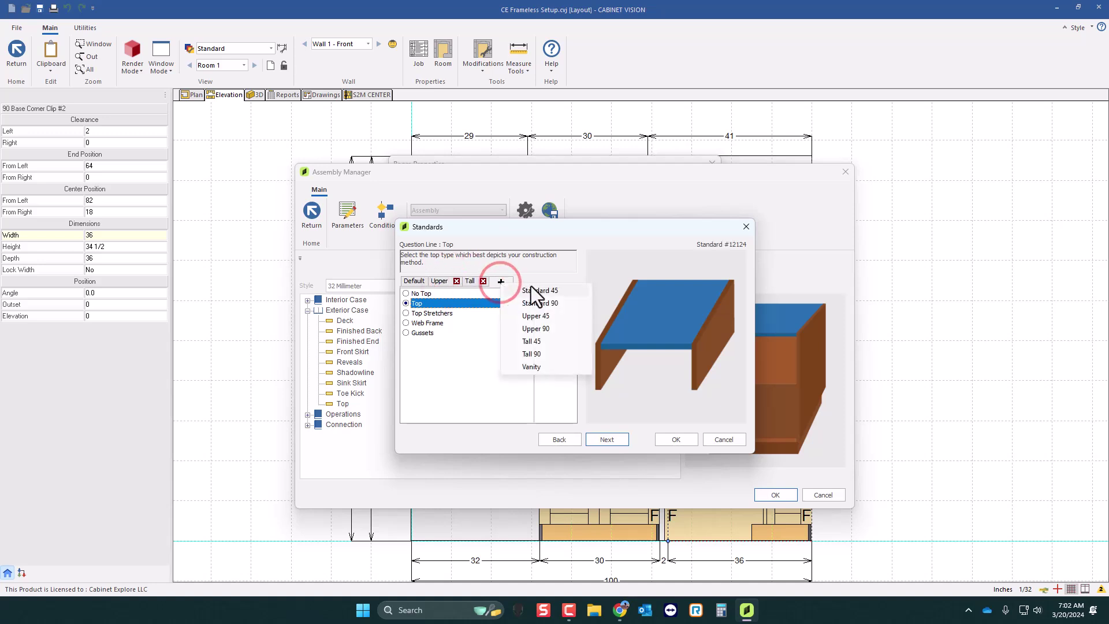
click(548, 303)
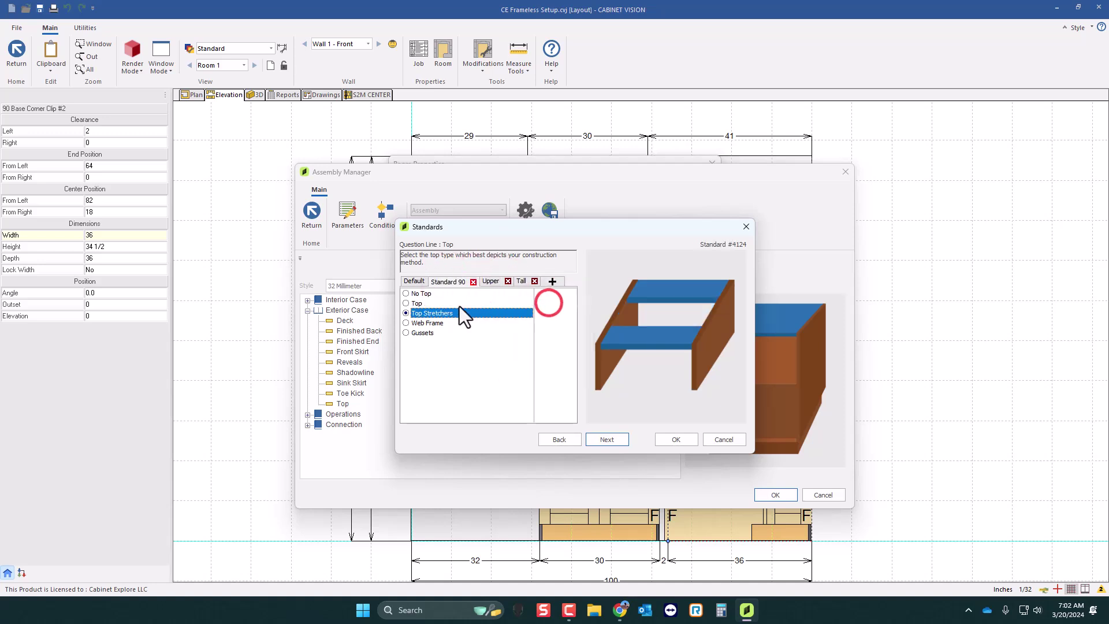
click(413, 306)
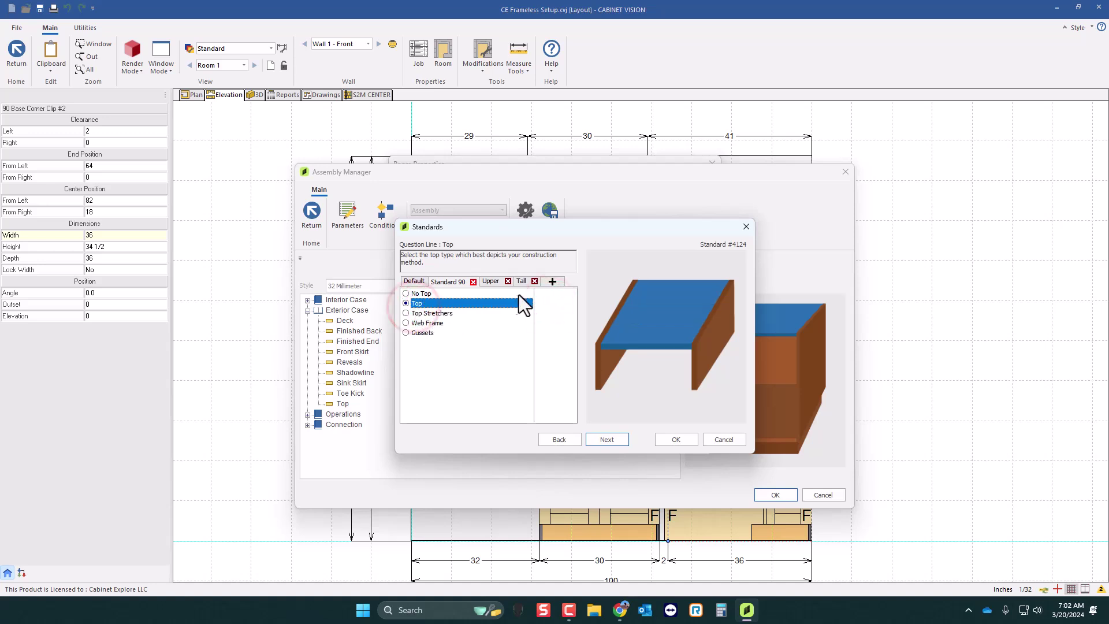
click(552, 282)
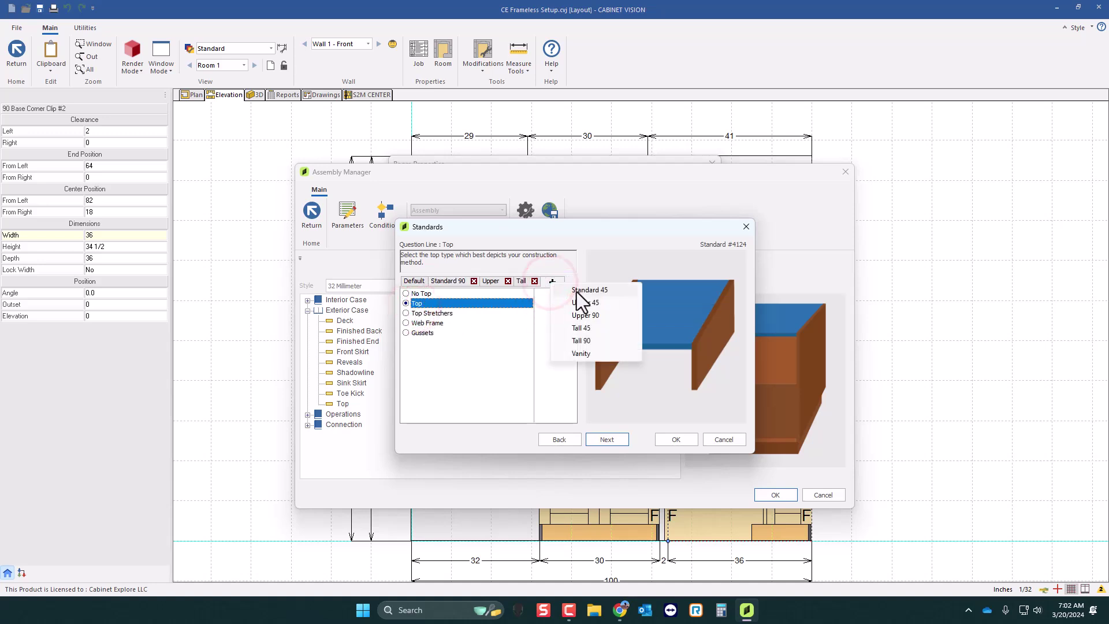
click(577, 277)
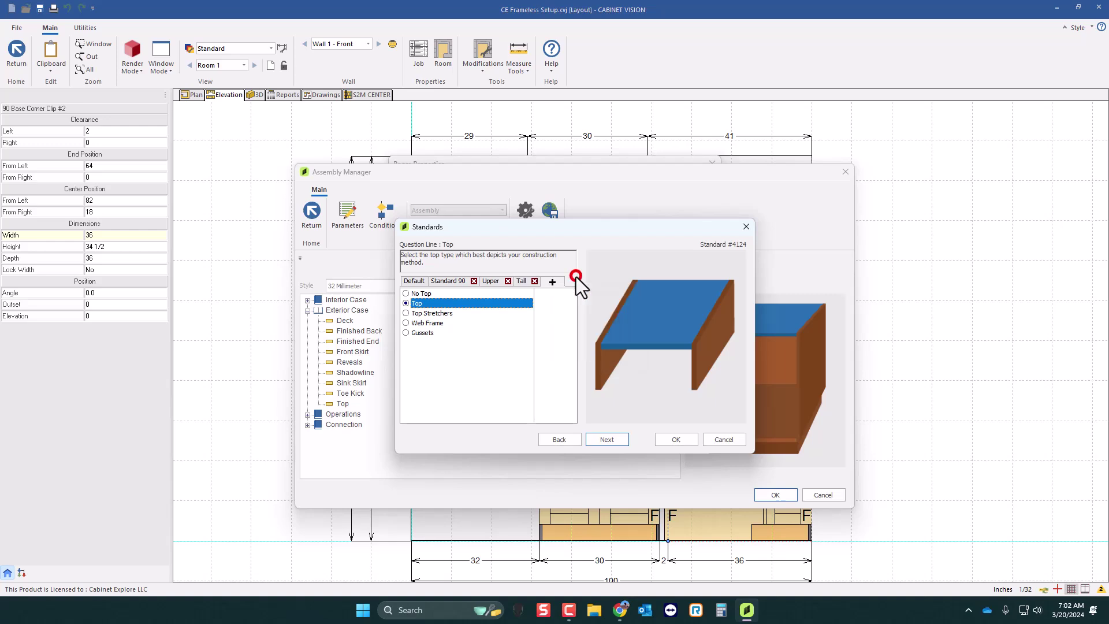
click(677, 438)
Save the construction changes, update the room, and close Room Properties
click(770, 496)
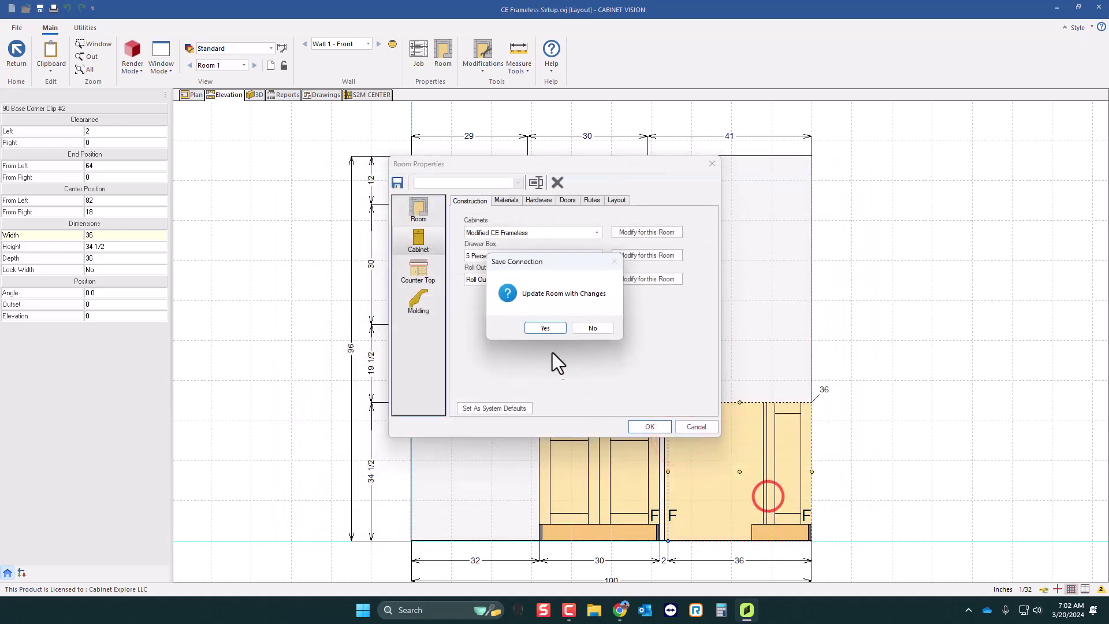
click(546, 327)
click(648, 428)
Check the corner cabinet's full top in 3D, then return to the elevation
double_click(646, 423)
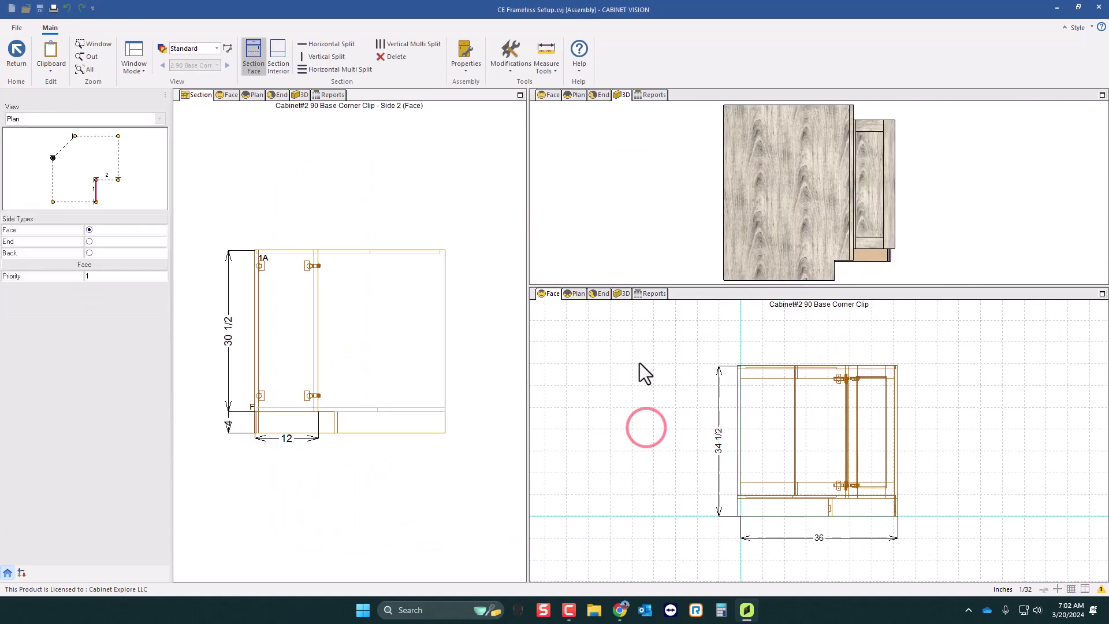
click(876, 196)
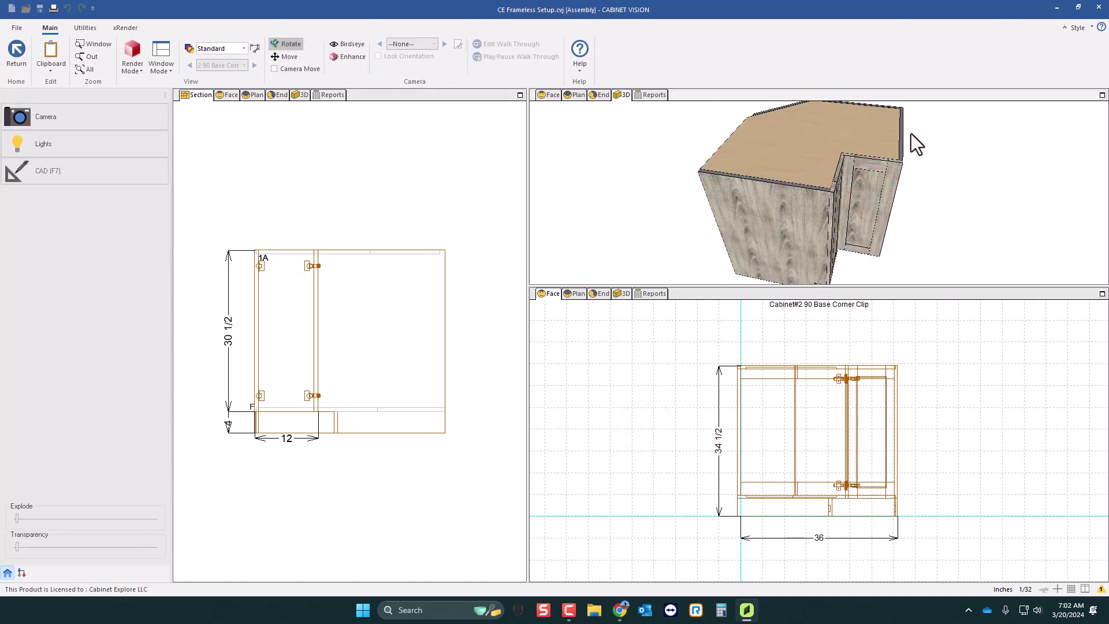
scroll(823, 148, down, 2)
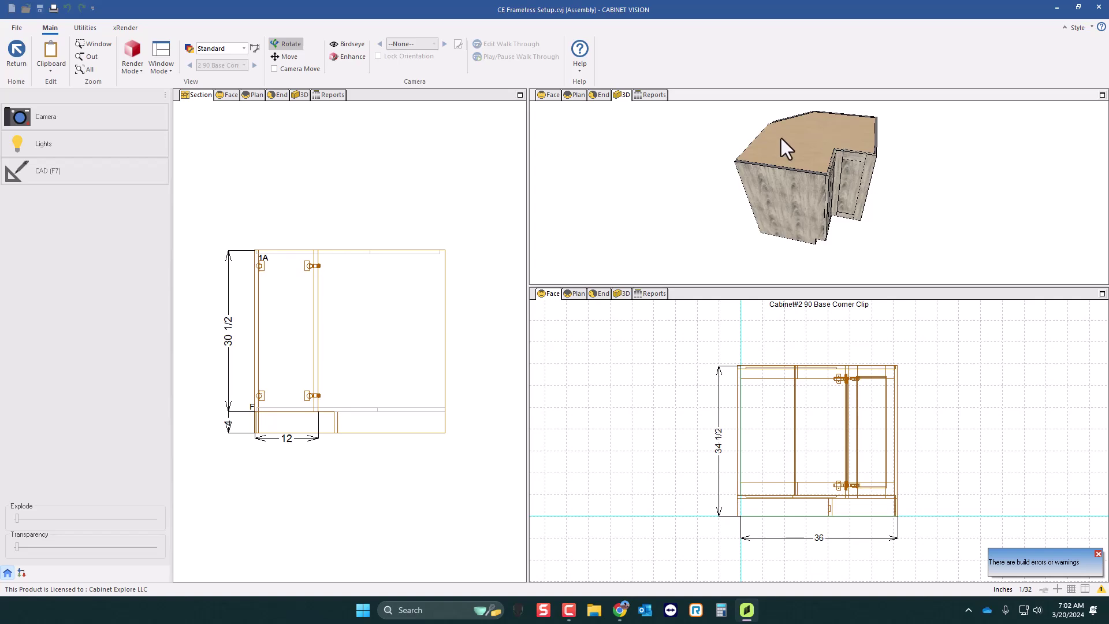
click(17, 53)
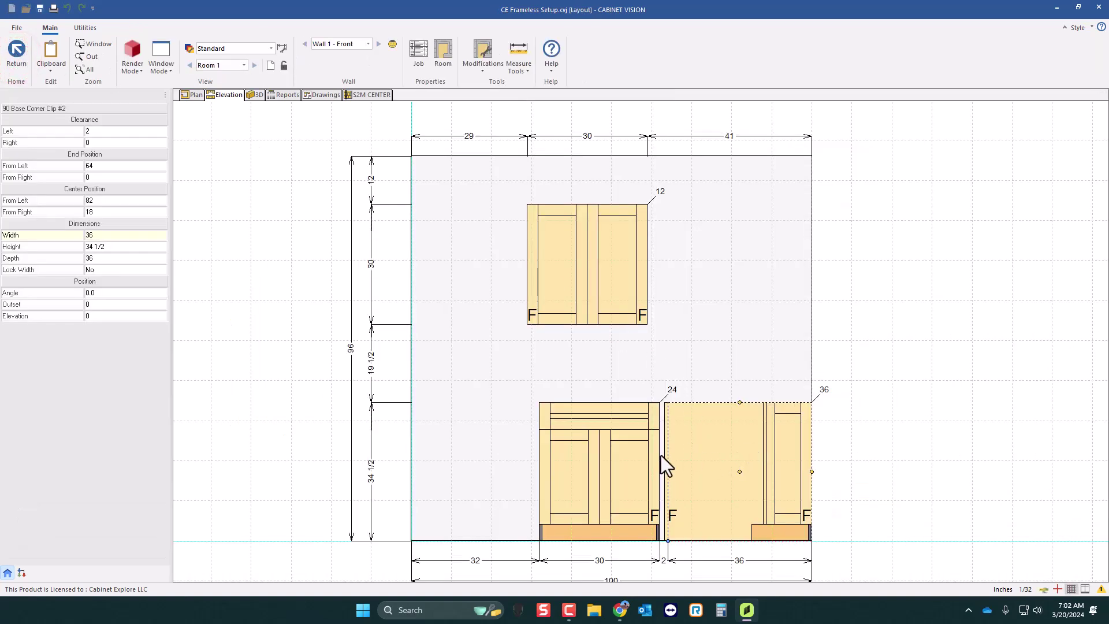
click(603, 455)
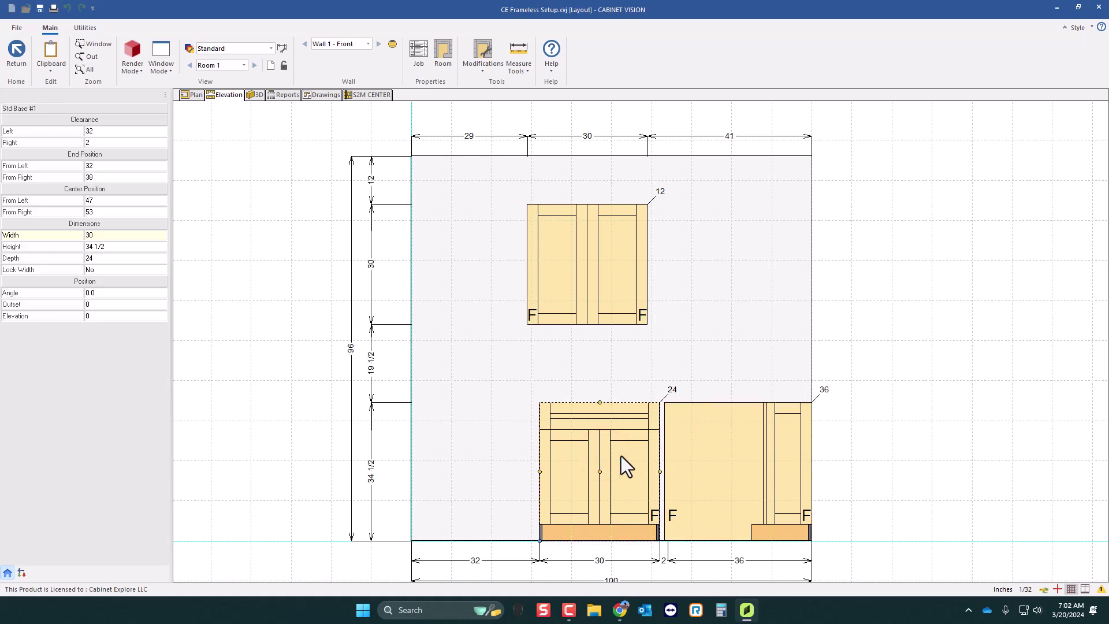
Start re-saving the 30-inch base cabinet to its catalog
right_click(643, 445)
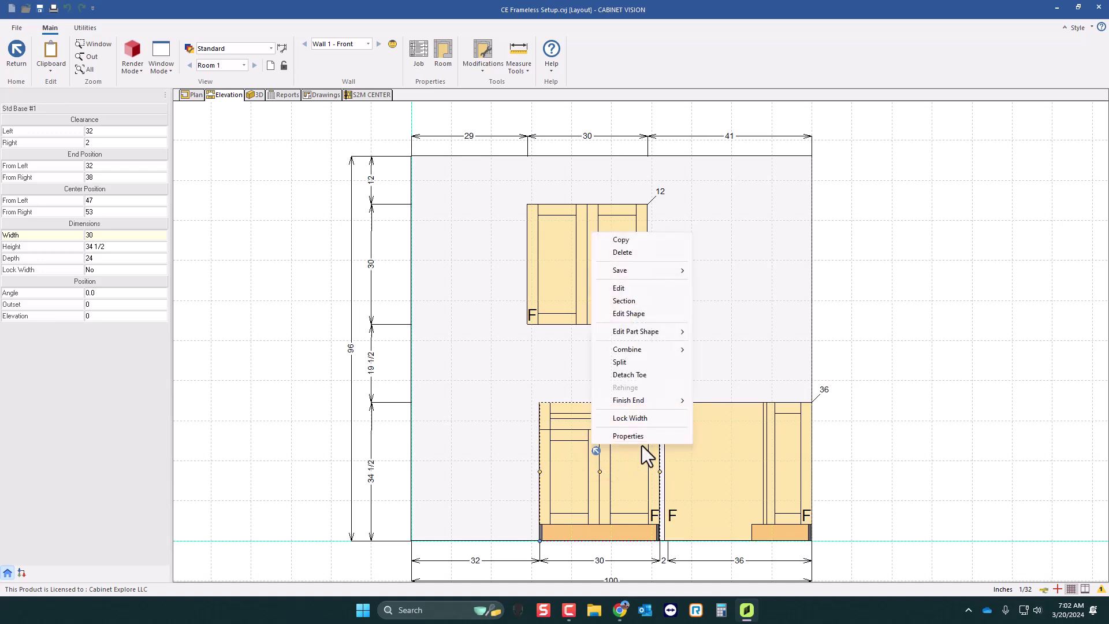
mouse_move(669, 276)
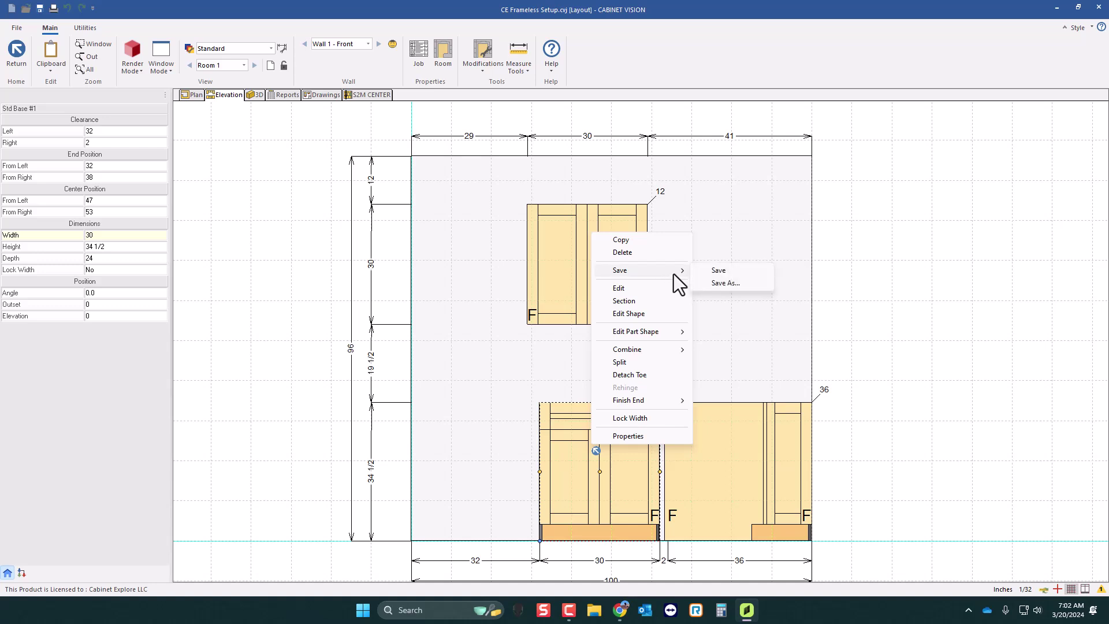
click(720, 271)
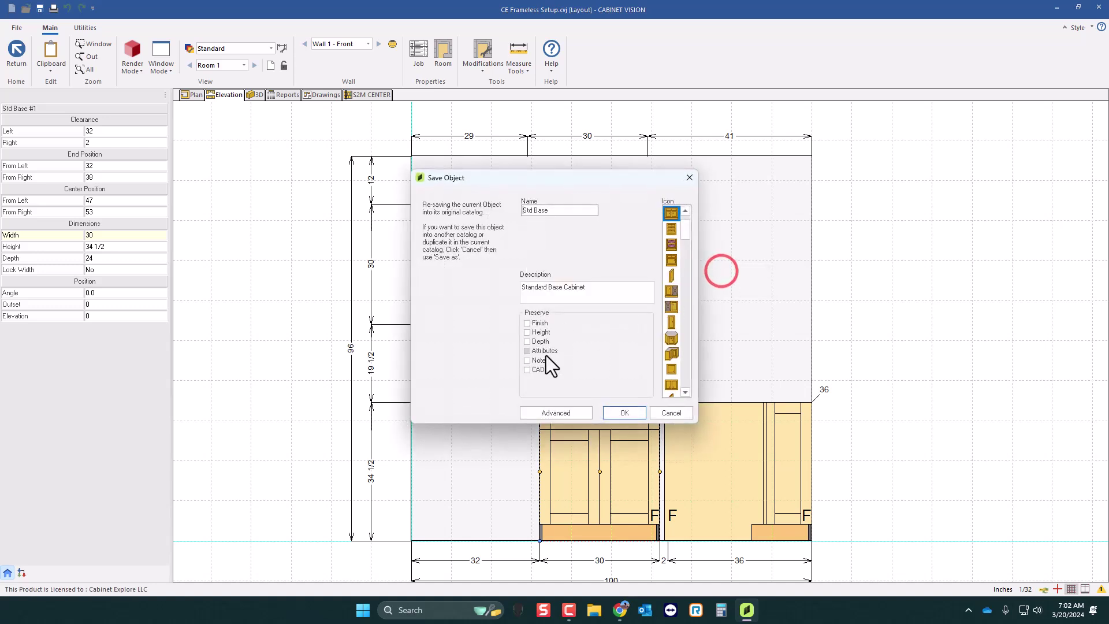
Try the Tall class and Corner 90 type in Advanced properties, then discard the changes
click(554, 413)
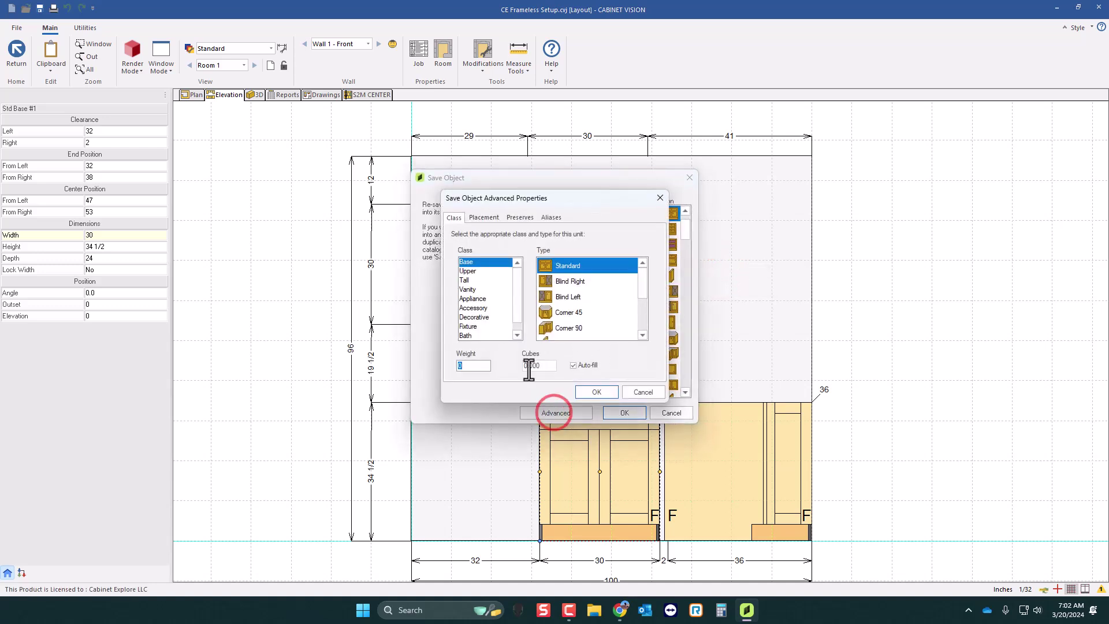
click(467, 280)
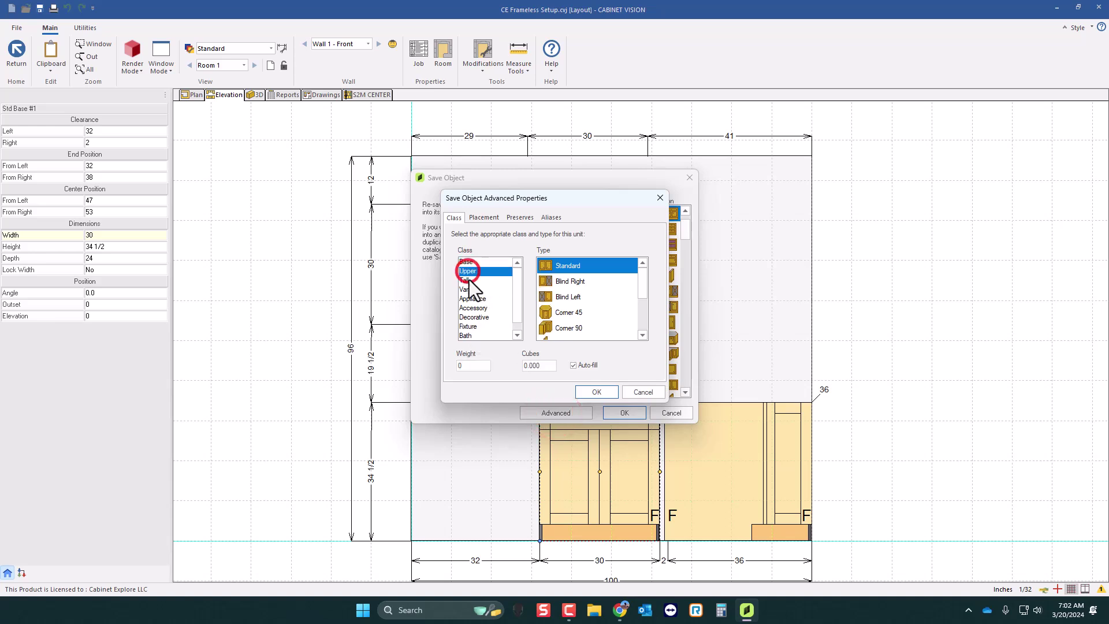
click(466, 262)
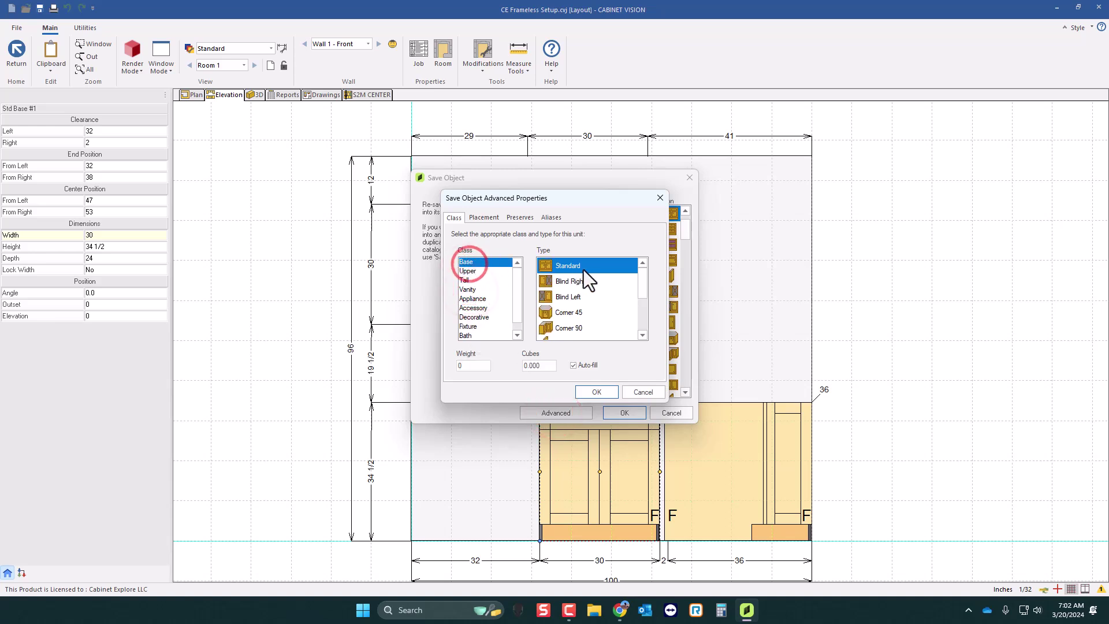
scroll(584, 271, down, 1)
click(574, 282)
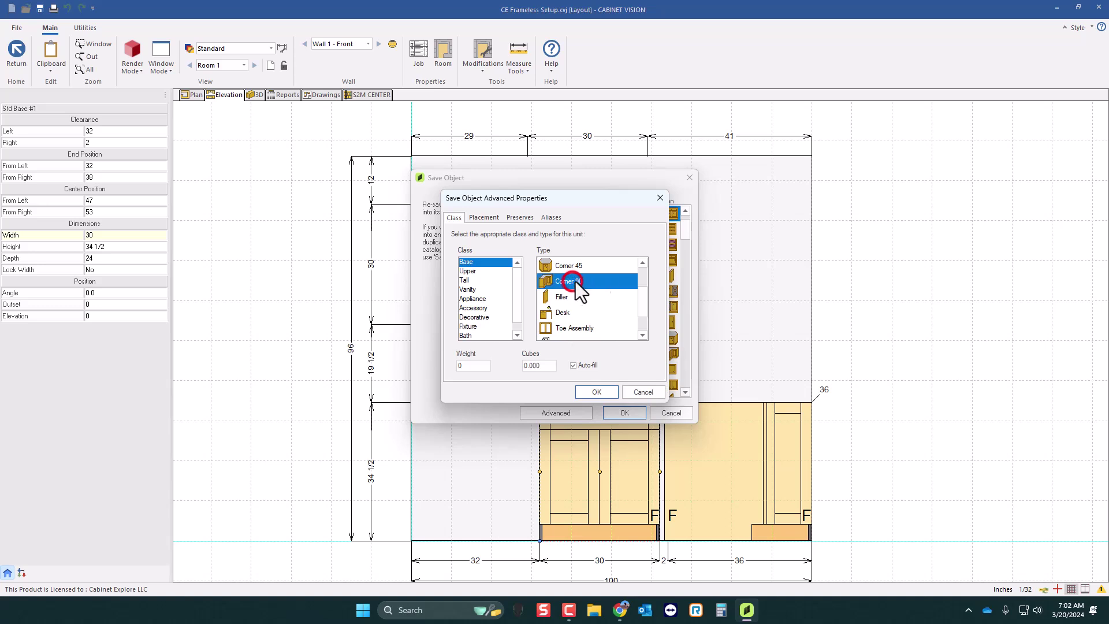
scroll(574, 286, up, 3)
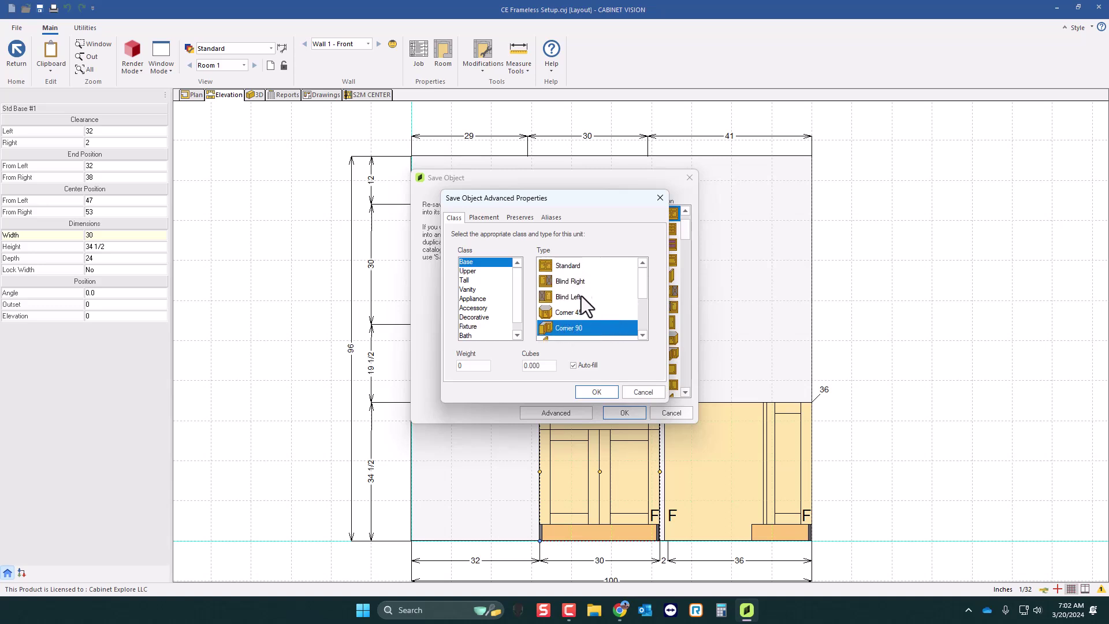
click(636, 393)
Cancel the cabinet save and delete the right 36-inch base cabinet
click(673, 413)
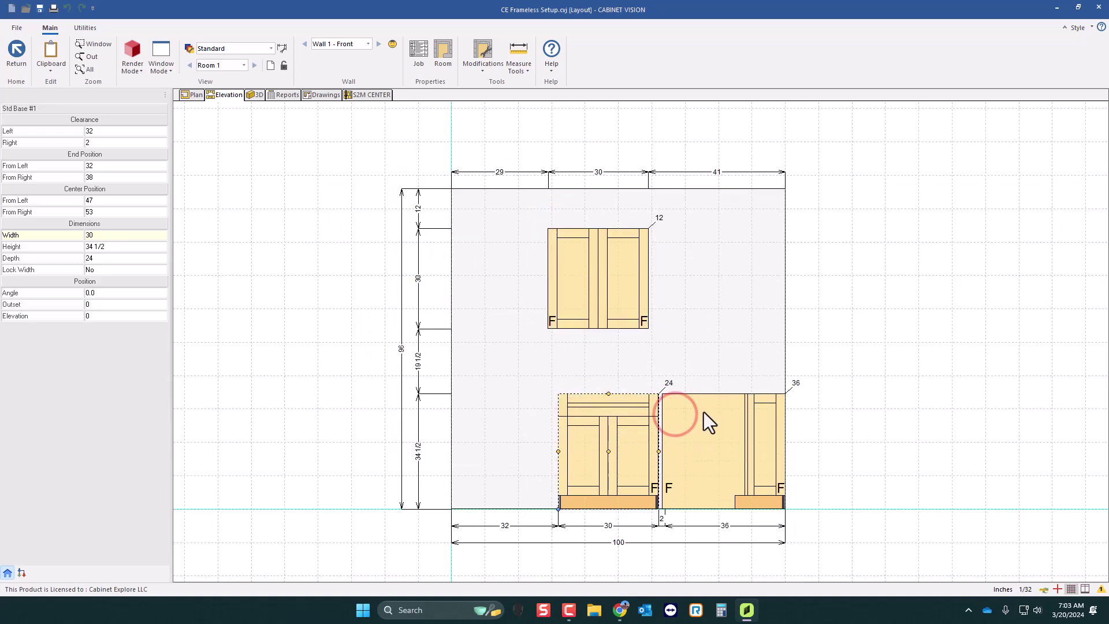
click(733, 436)
key(Delete)
Orbit the Std Upper cabinet's assembly and view its 30-by-12 end section
click(607, 273)
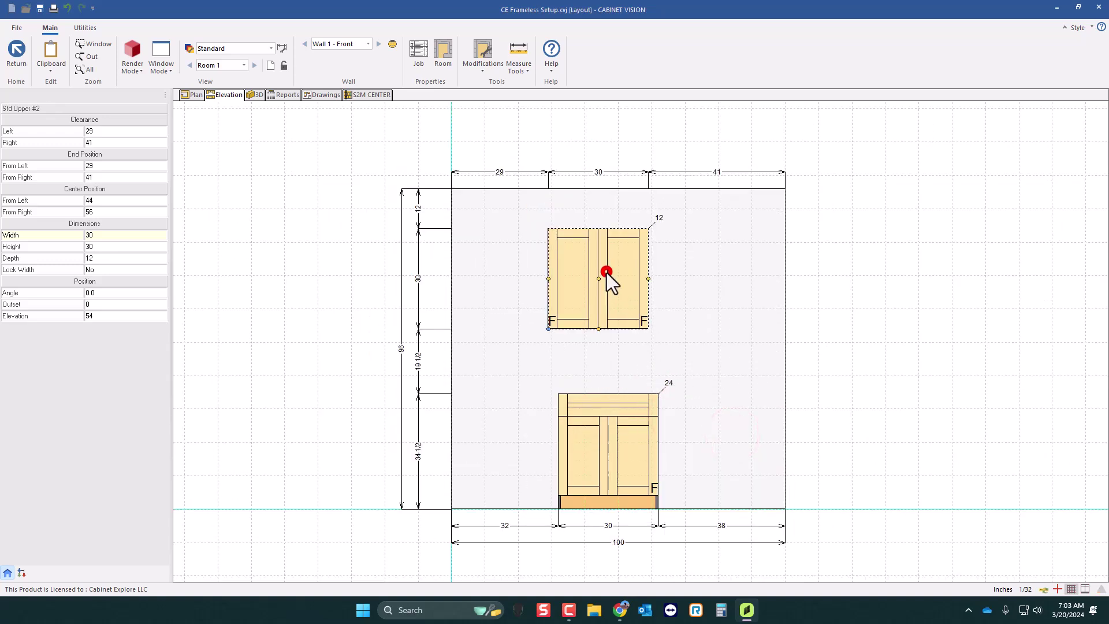
double_click(606, 273)
drag(614, 283, 810, 168)
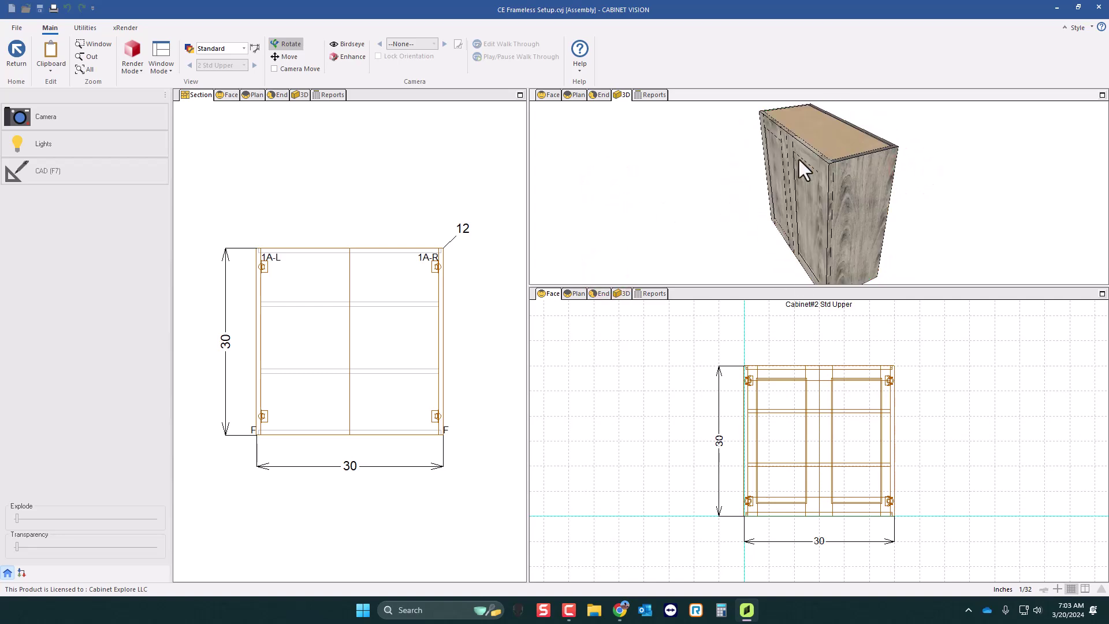
drag(910, 168, 818, 167)
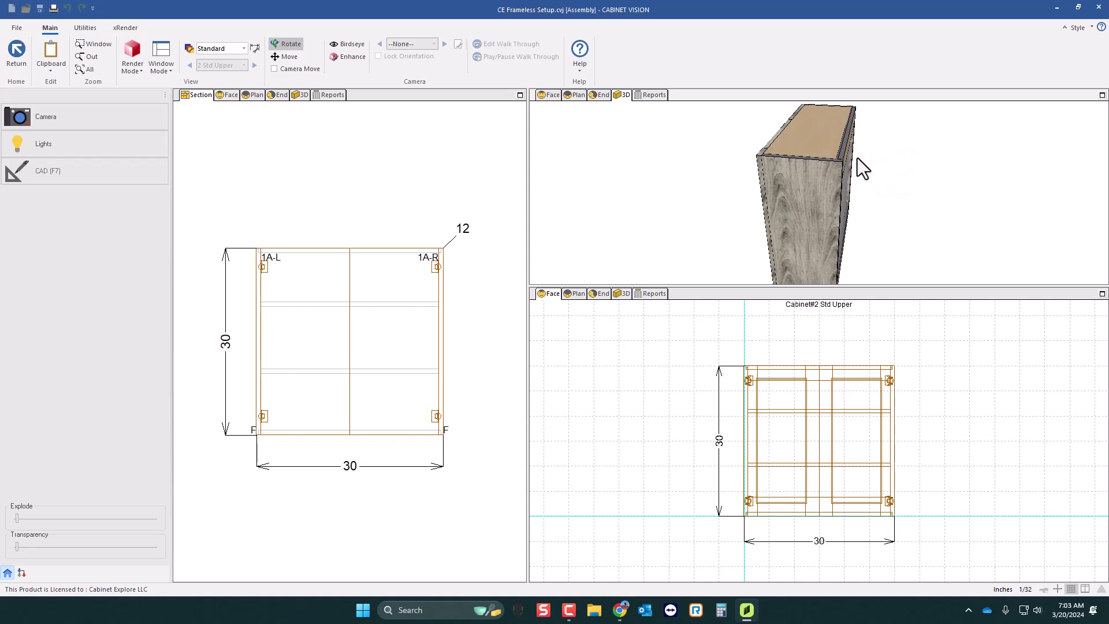
scroll(857, 158, down, 2)
click(273, 94)
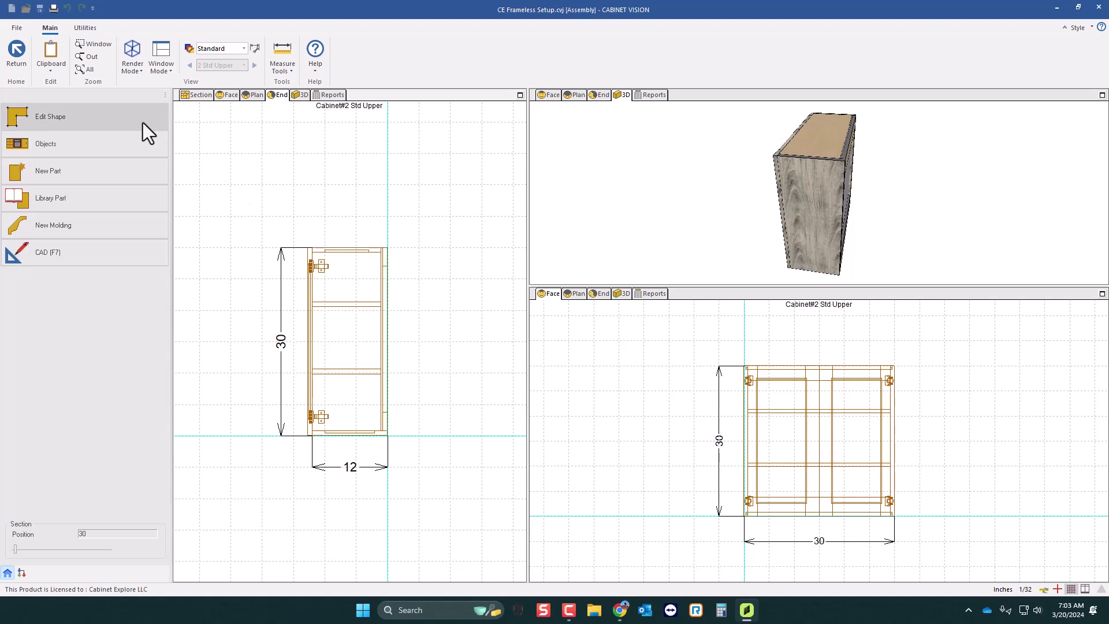
click(21, 54)
Open the room's cabinet construction method for editing via Room Properties
click(442, 54)
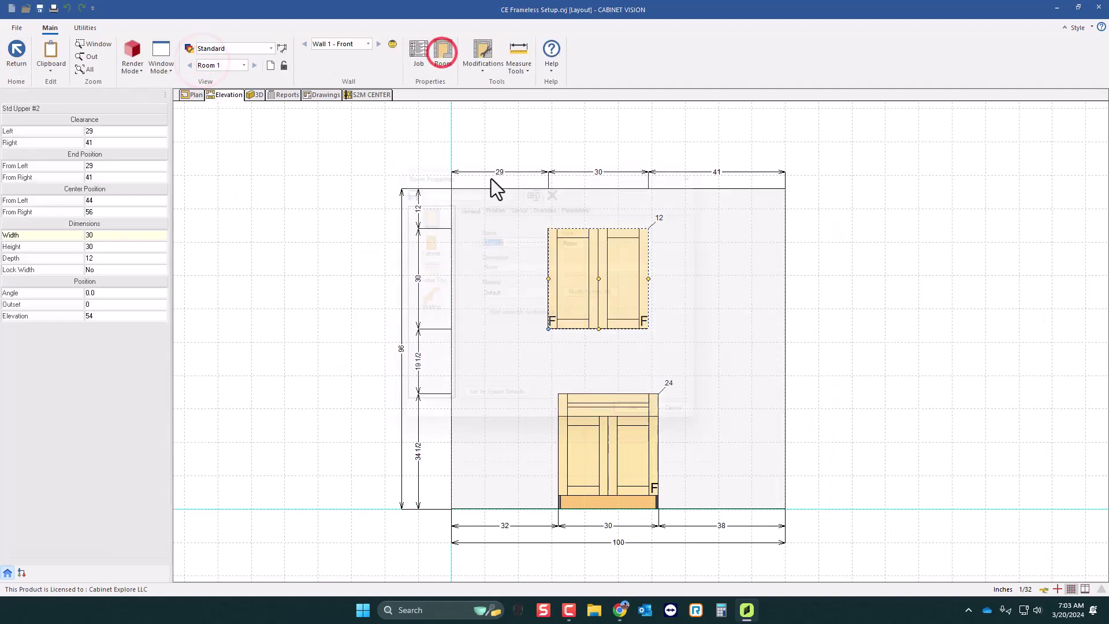
click(420, 241)
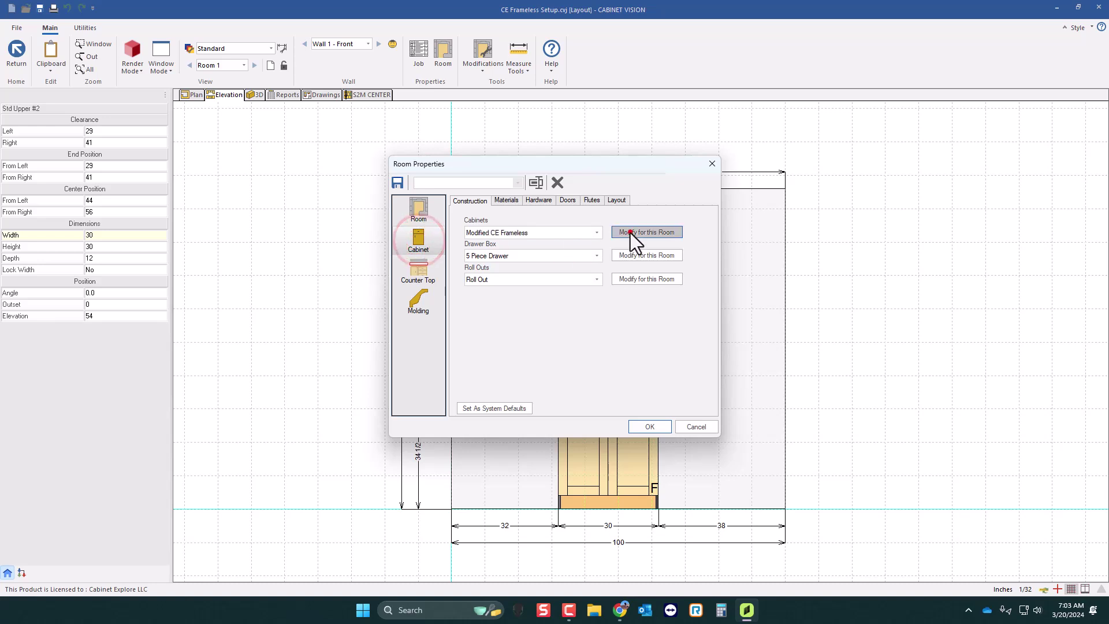
click(630, 232)
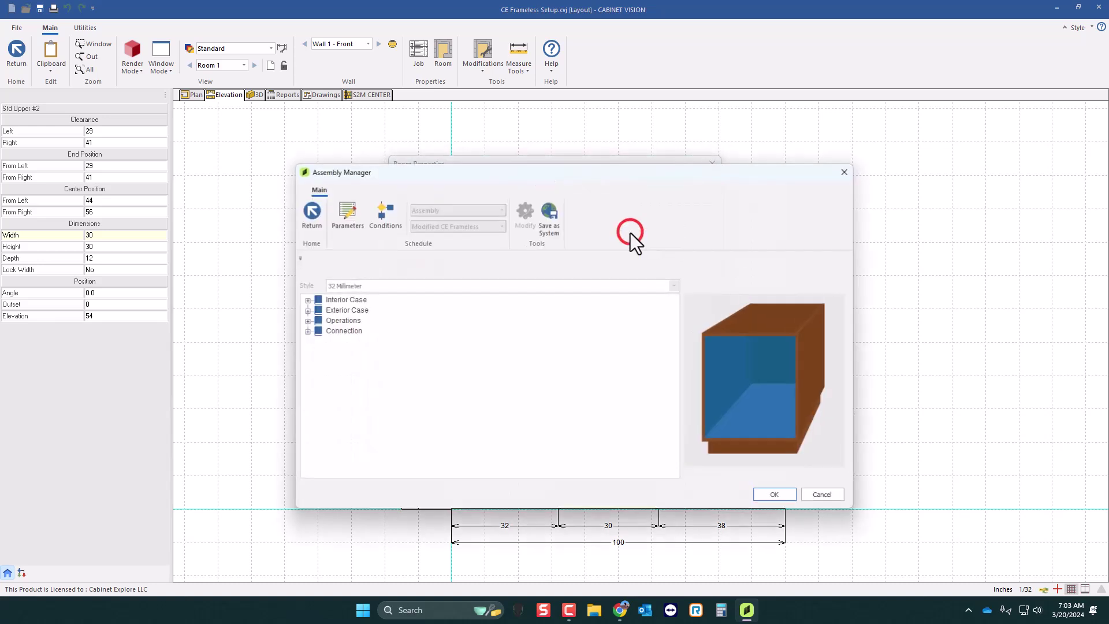
Open the Connection Top standards and step to the Top and Unfinished Back question
click(328, 331)
click(307, 332)
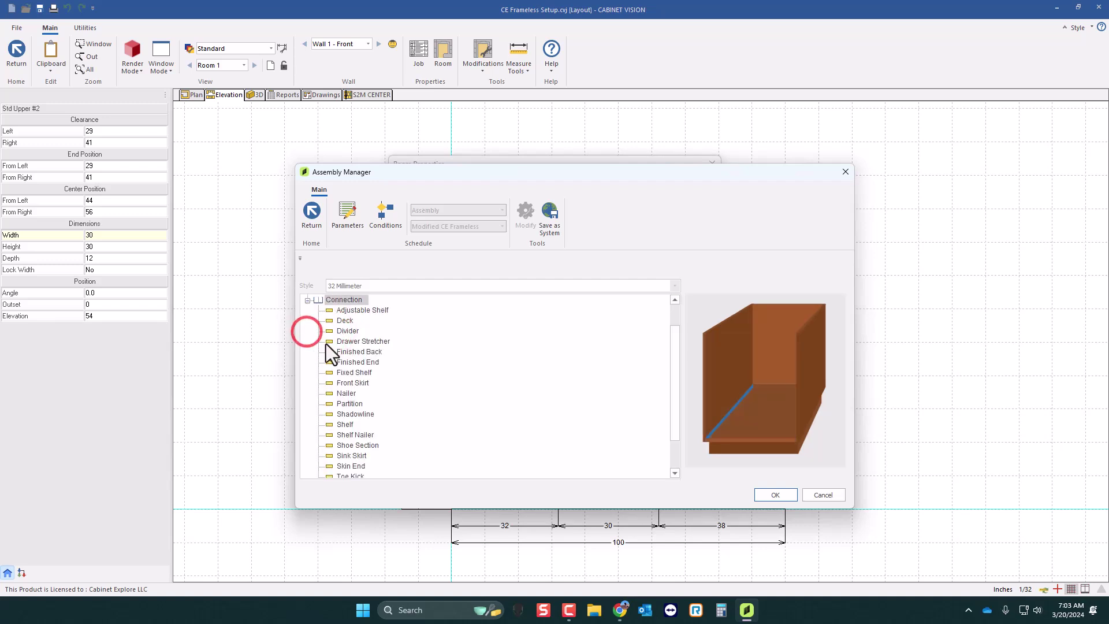
scroll(332, 343, down, 2)
double_click(345, 446)
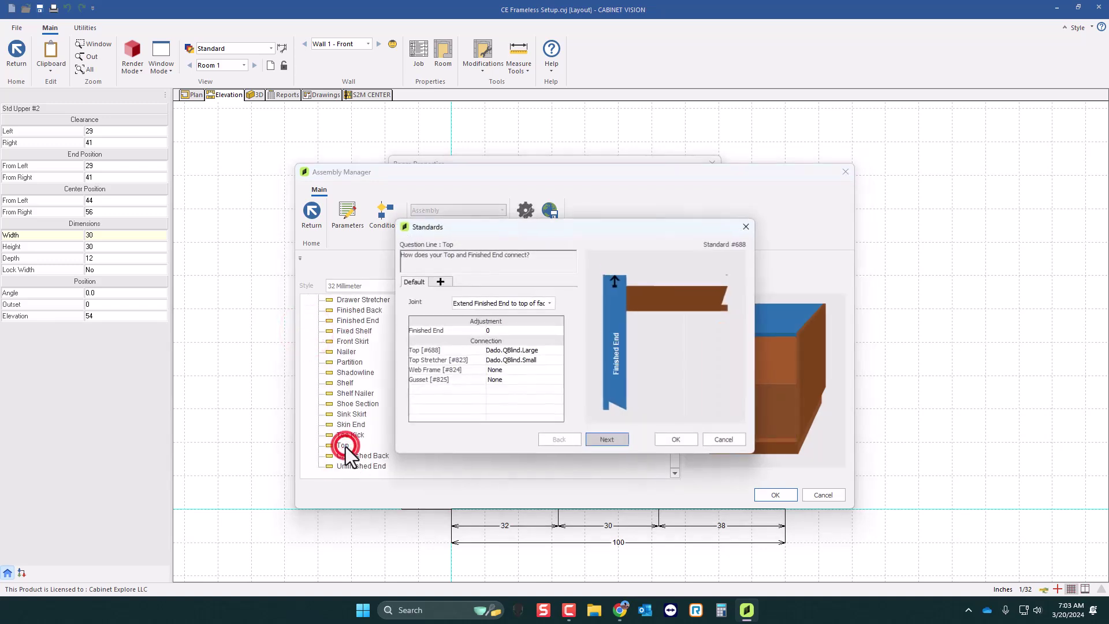
click(607, 440)
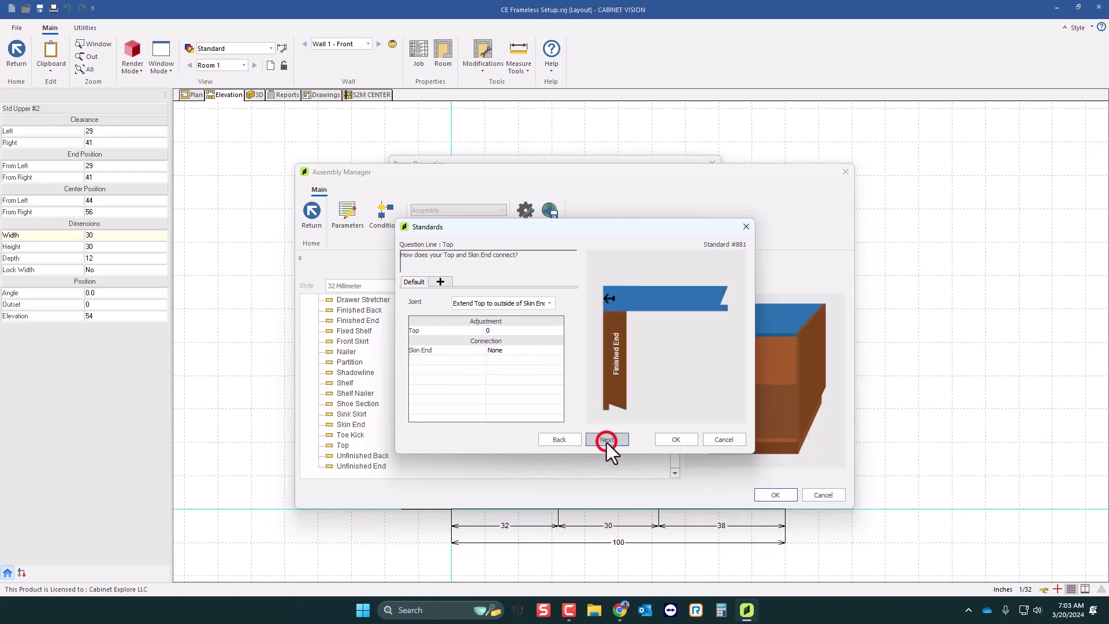
click(607, 441)
click(607, 440)
click(608, 440)
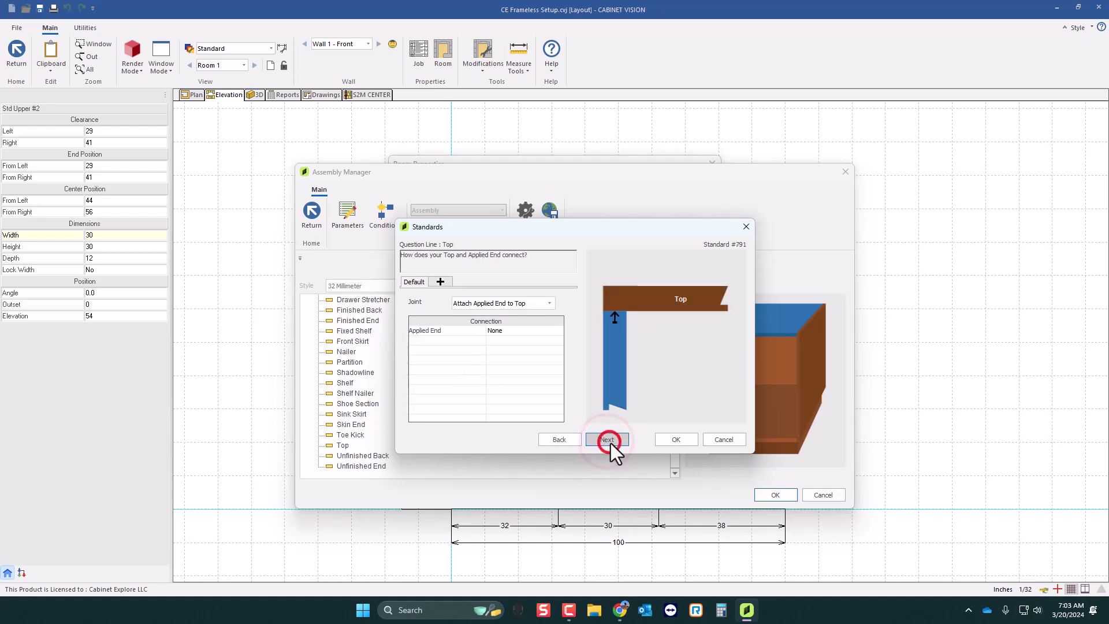
click(610, 440)
click(610, 440)
click(610, 440)
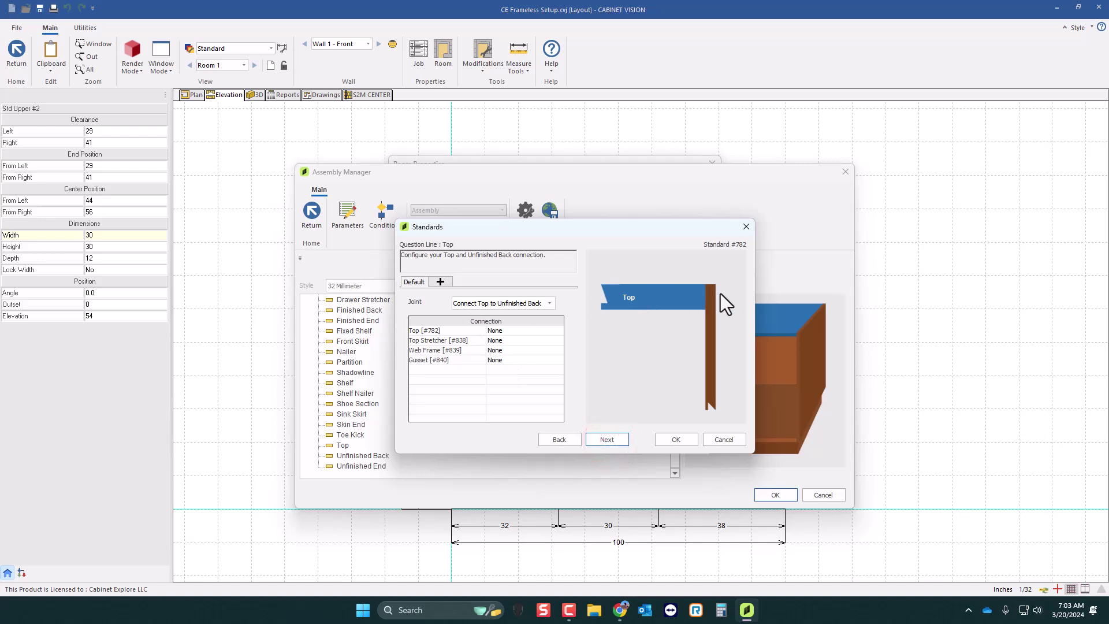
Keep the default joint as Connect Top to Unfinished Back
click(494, 304)
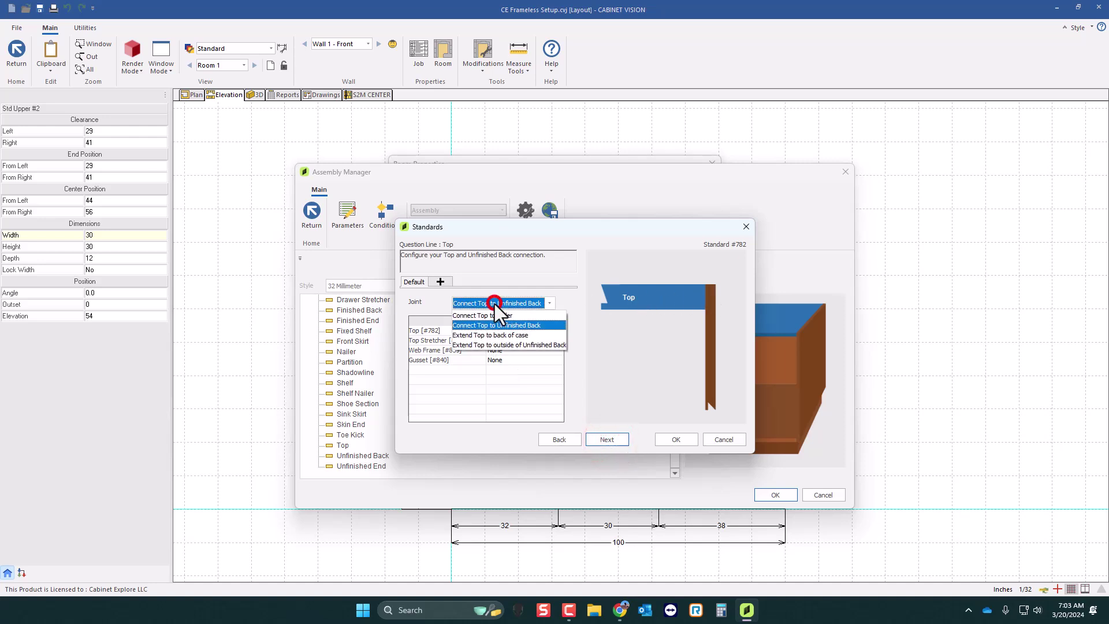
click(495, 335)
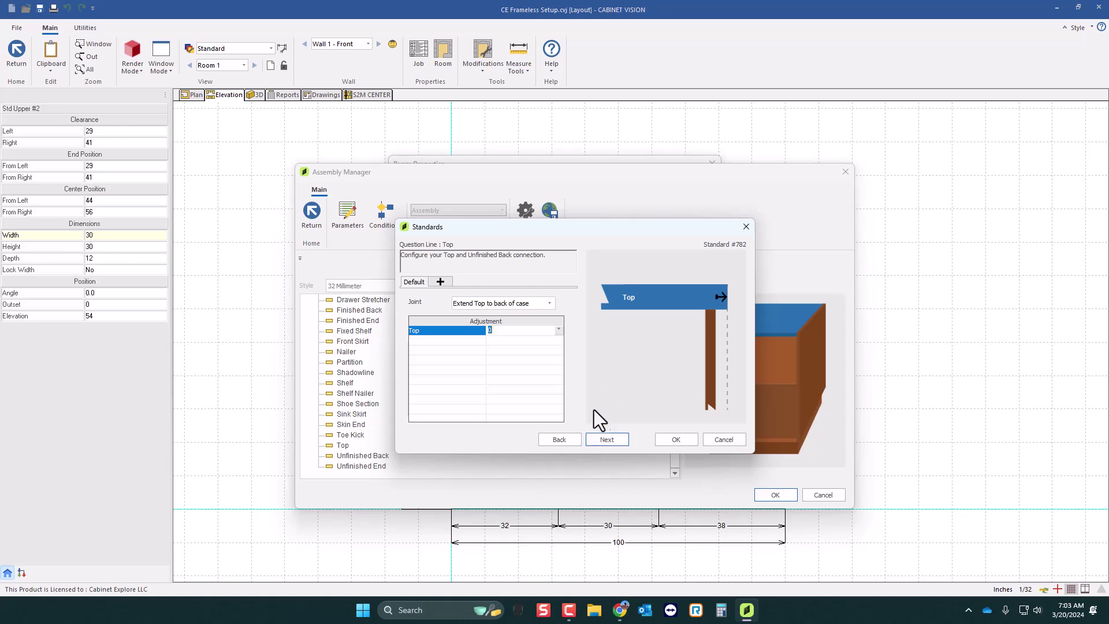
click(565, 438)
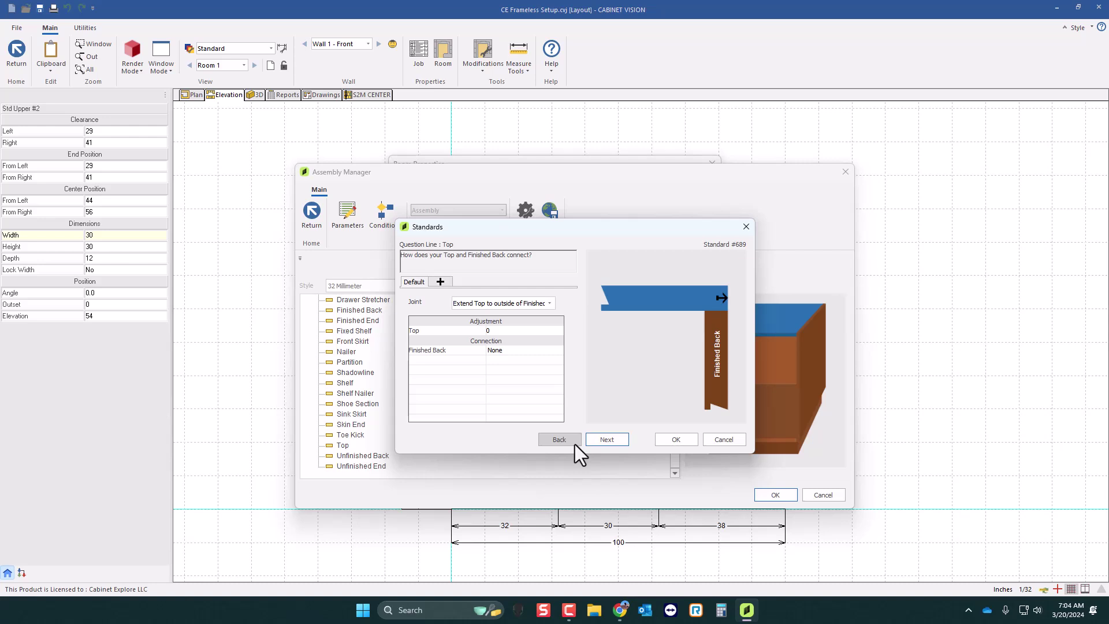
click(604, 440)
click(495, 303)
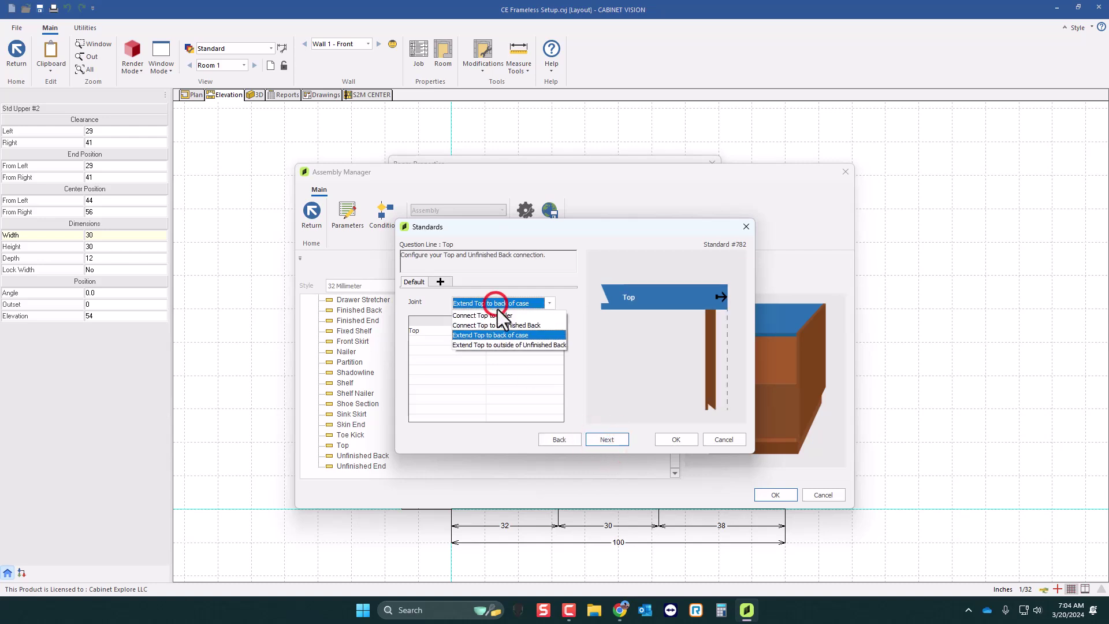
click(508, 326)
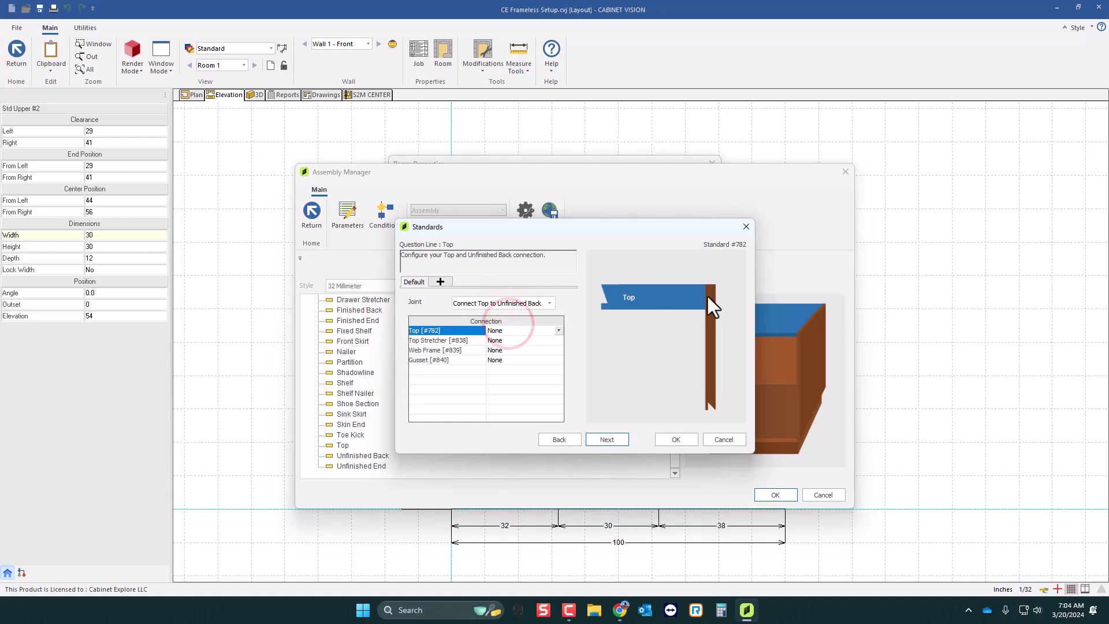
Add an Upper branch set to Extend Top to back of case
click(440, 281)
click(469, 317)
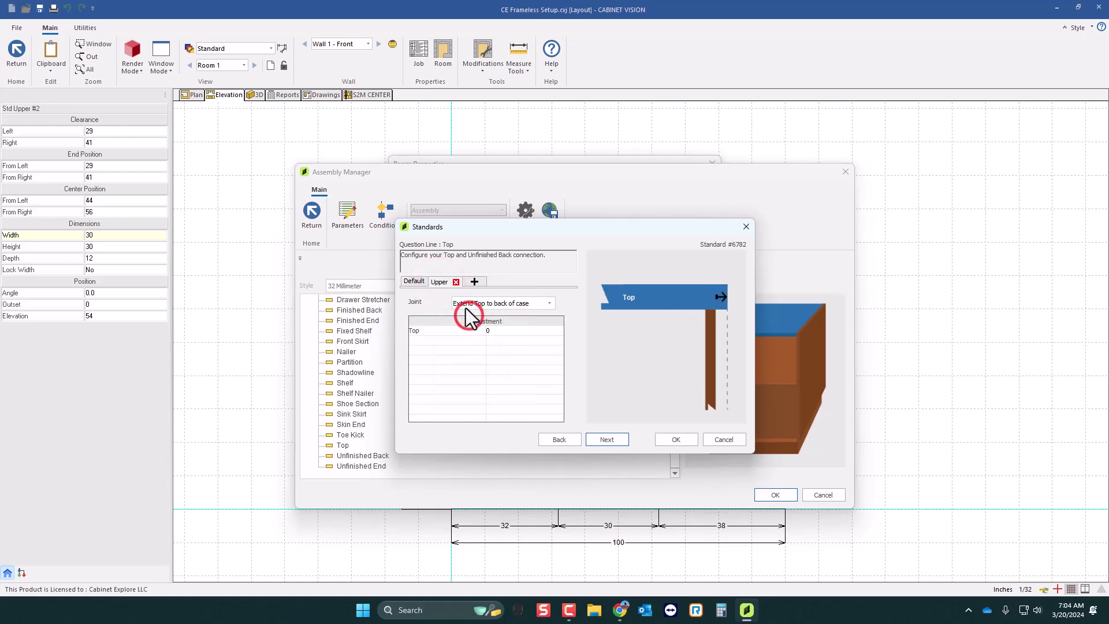
click(500, 303)
click(507, 337)
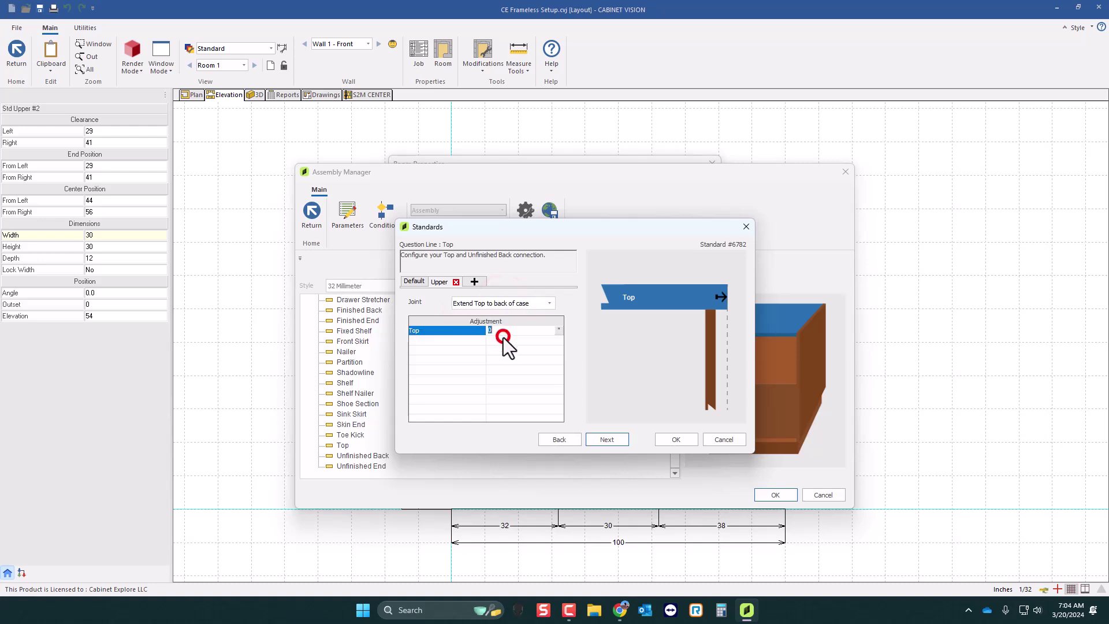
click(605, 439)
click(564, 440)
Add a Tall branch set to Extend Top to back of case, verify the branches, and continue
click(476, 281)
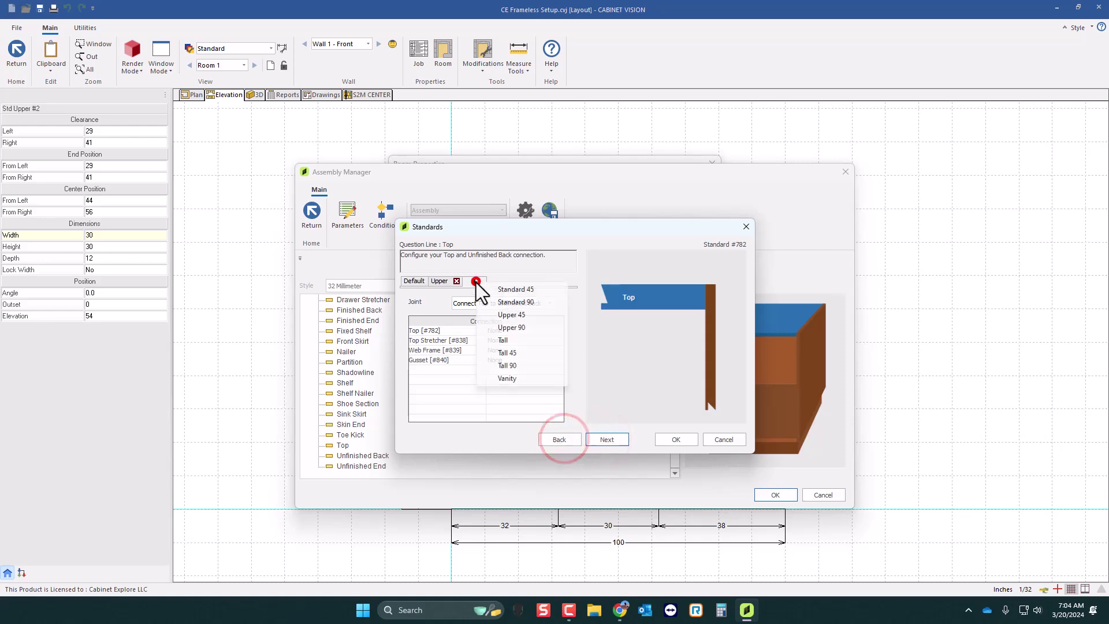
click(503, 340)
click(509, 303)
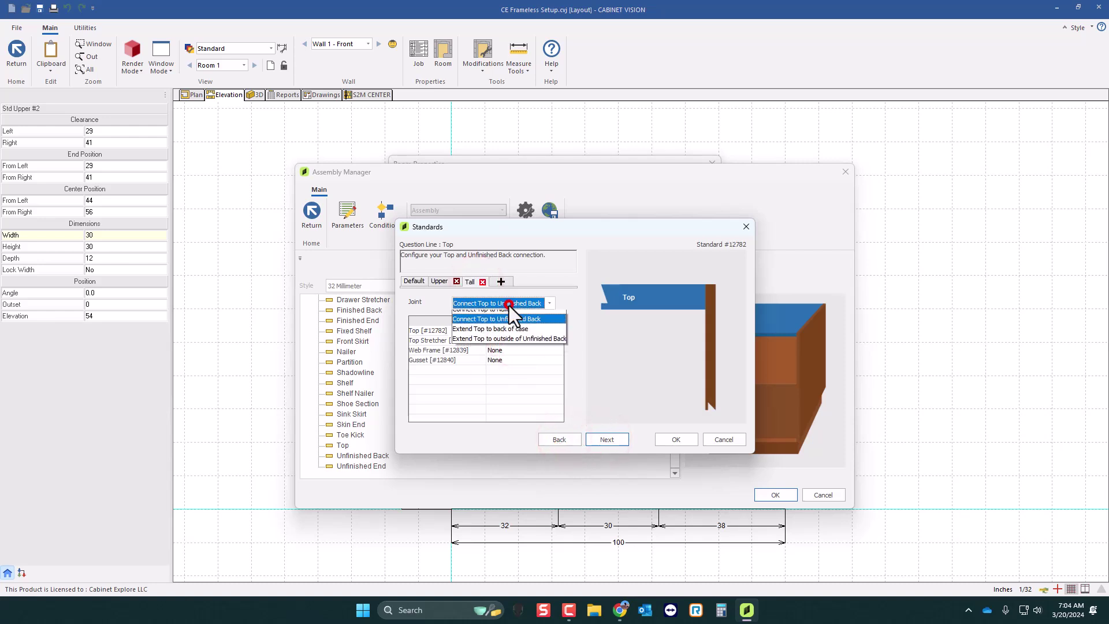
click(512, 334)
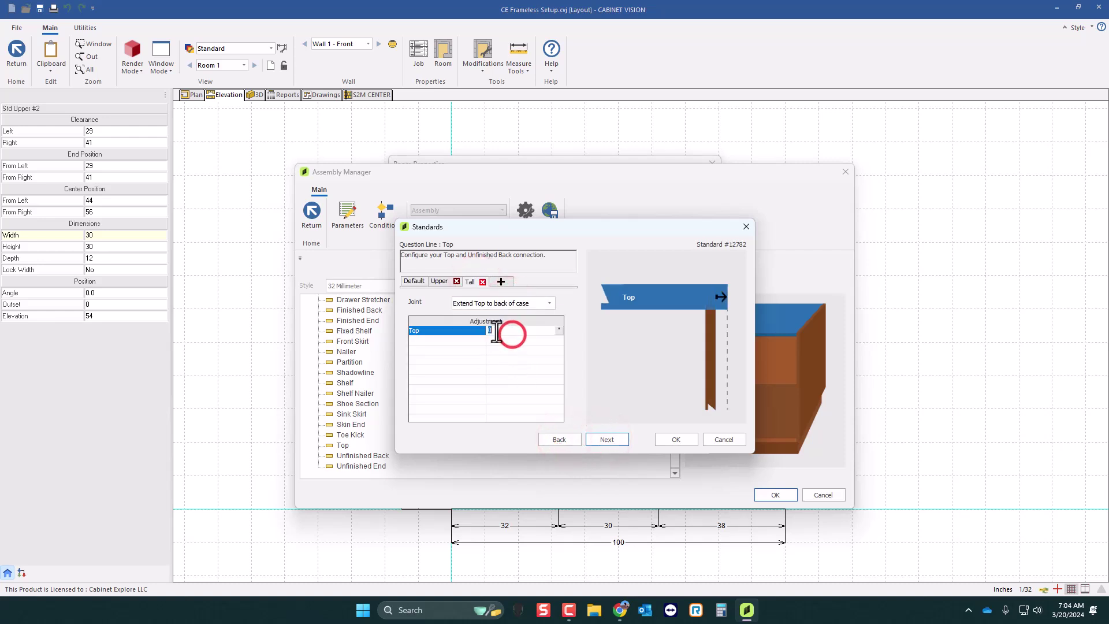
click(442, 283)
click(467, 284)
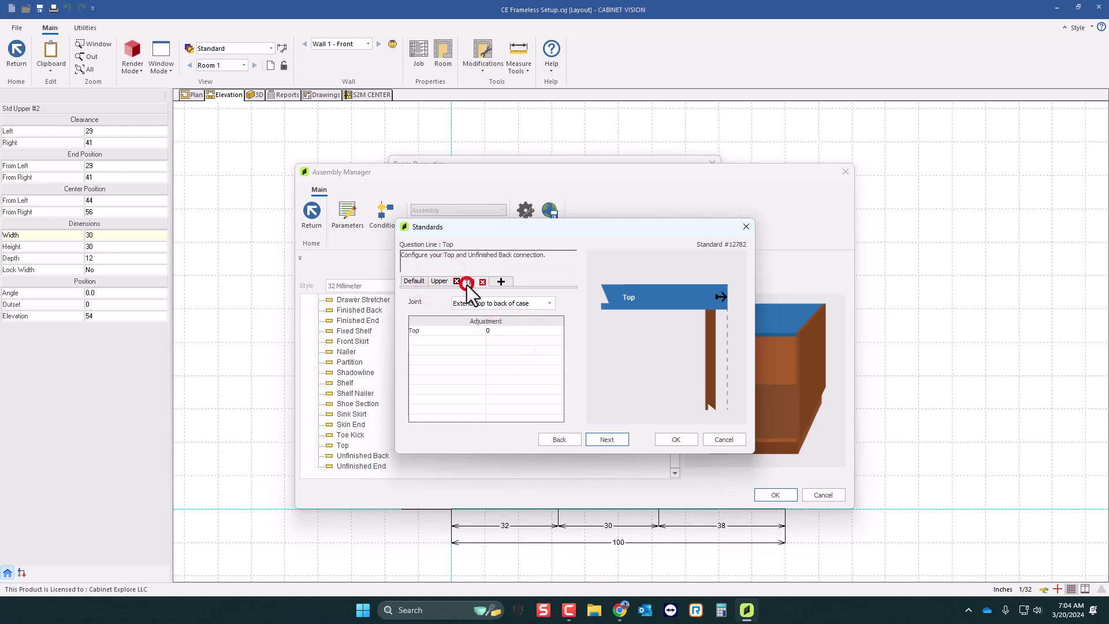
click(423, 285)
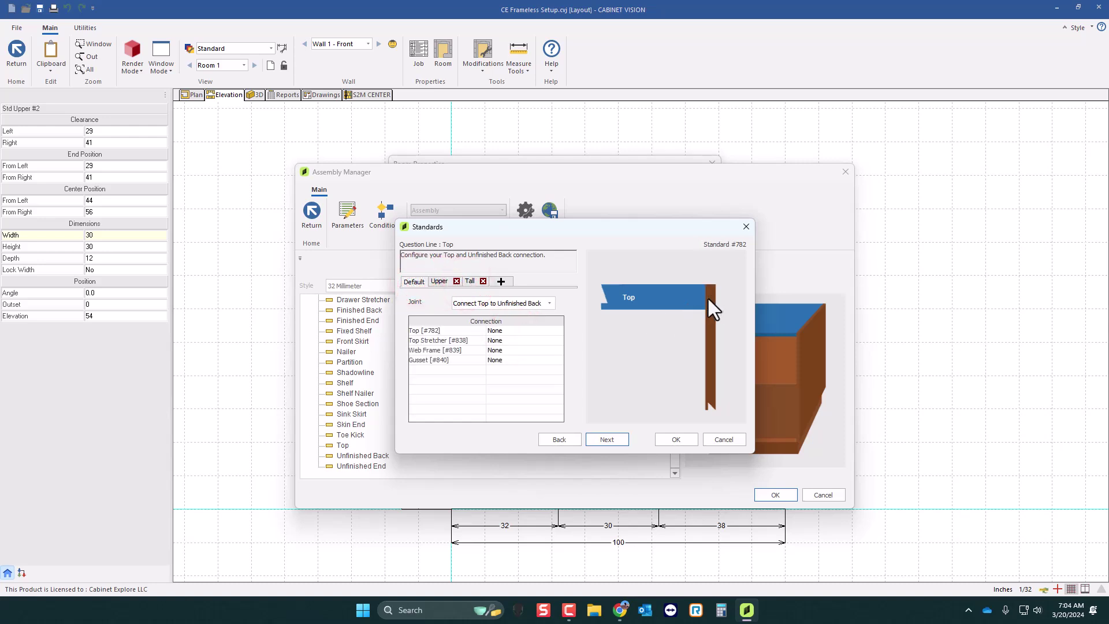
click(616, 443)
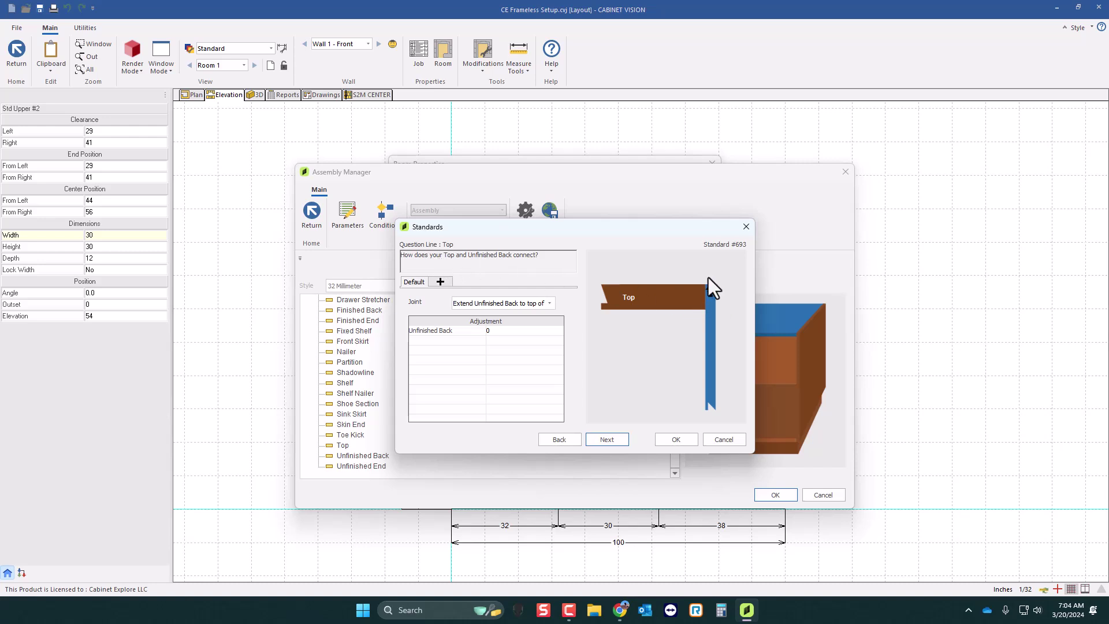
Add an Upper branch with joint 'Attach Unfinished Back to bottom of Top', leaving the default unchanged
click(440, 282)
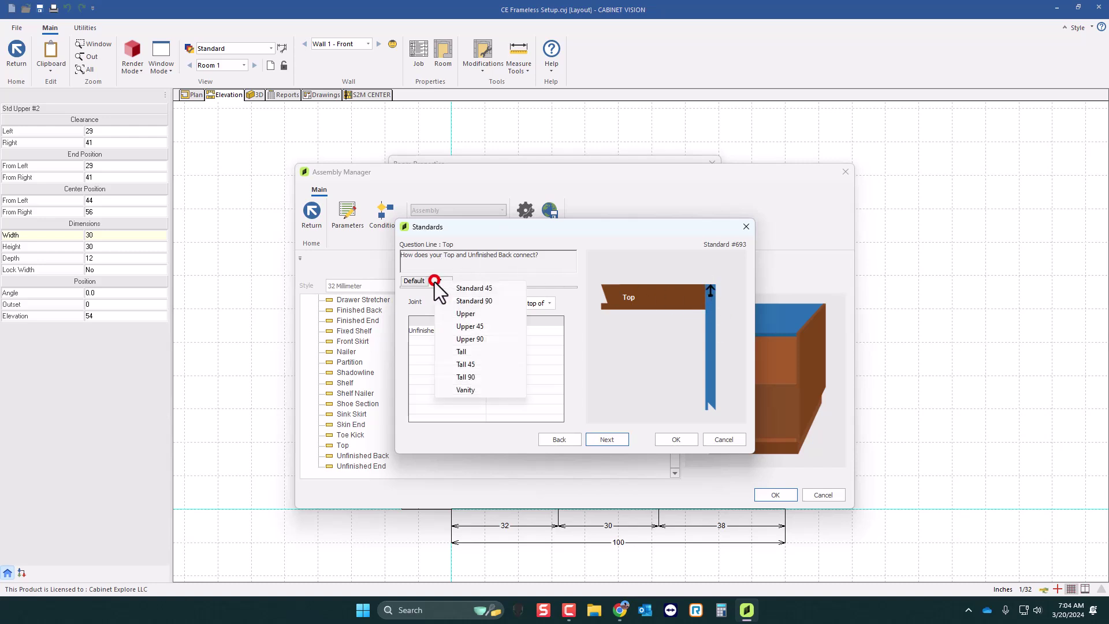
click(466, 317)
click(514, 303)
click(514, 304)
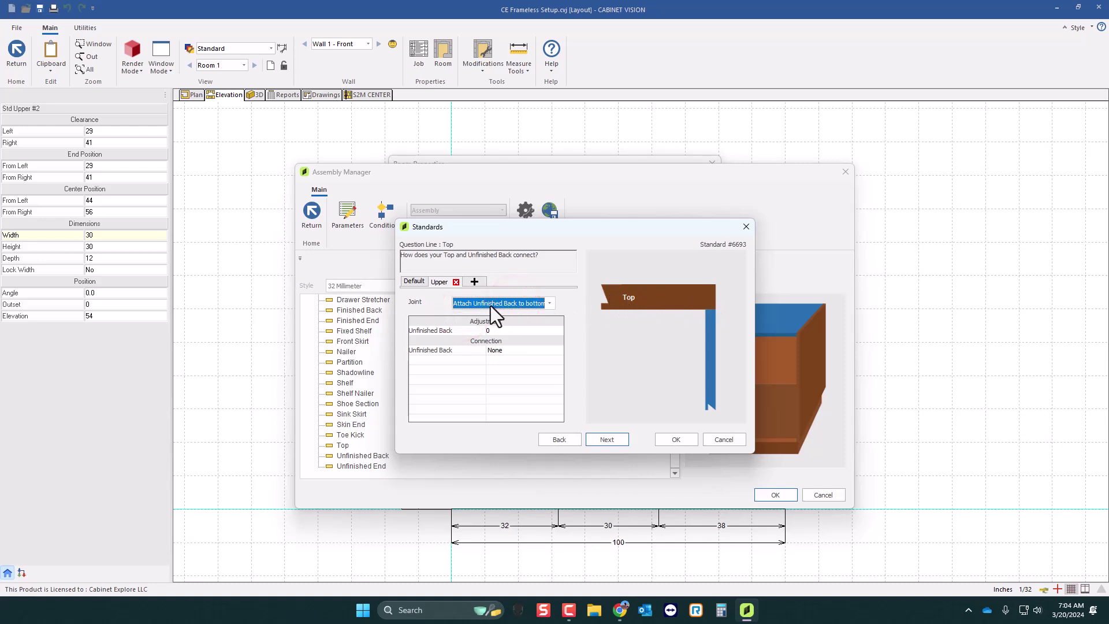
click(415, 282)
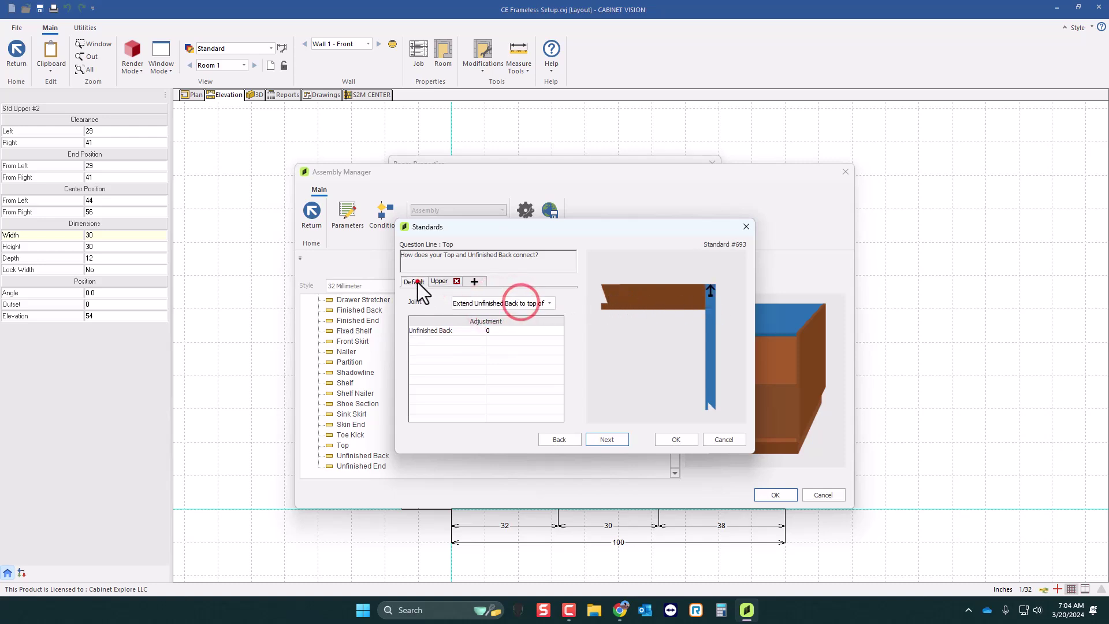
click(494, 304)
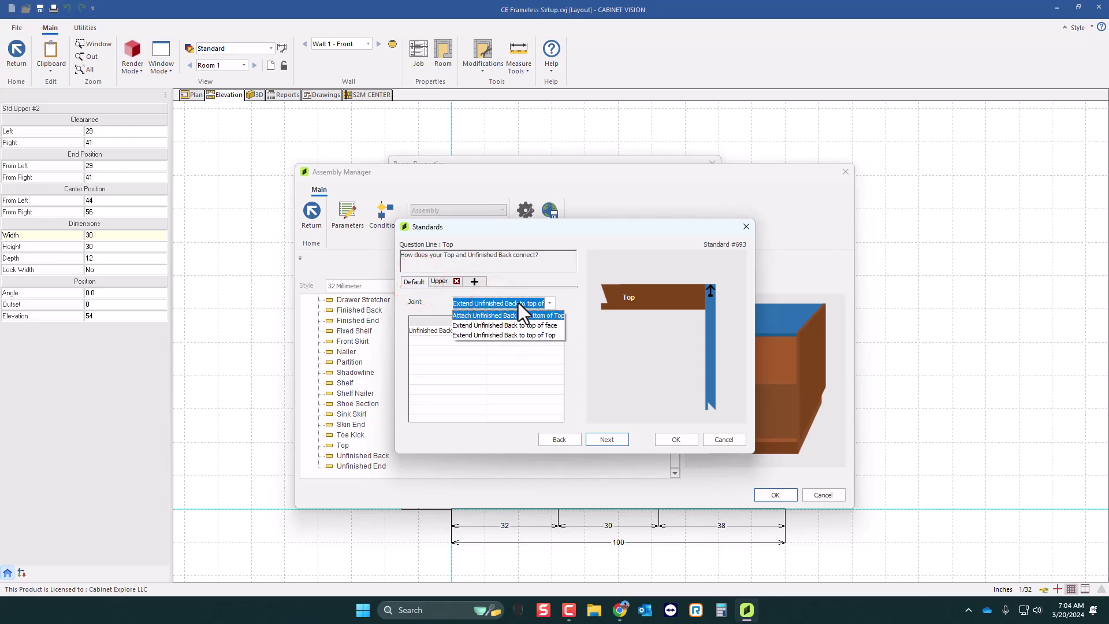
click(518, 303)
click(444, 283)
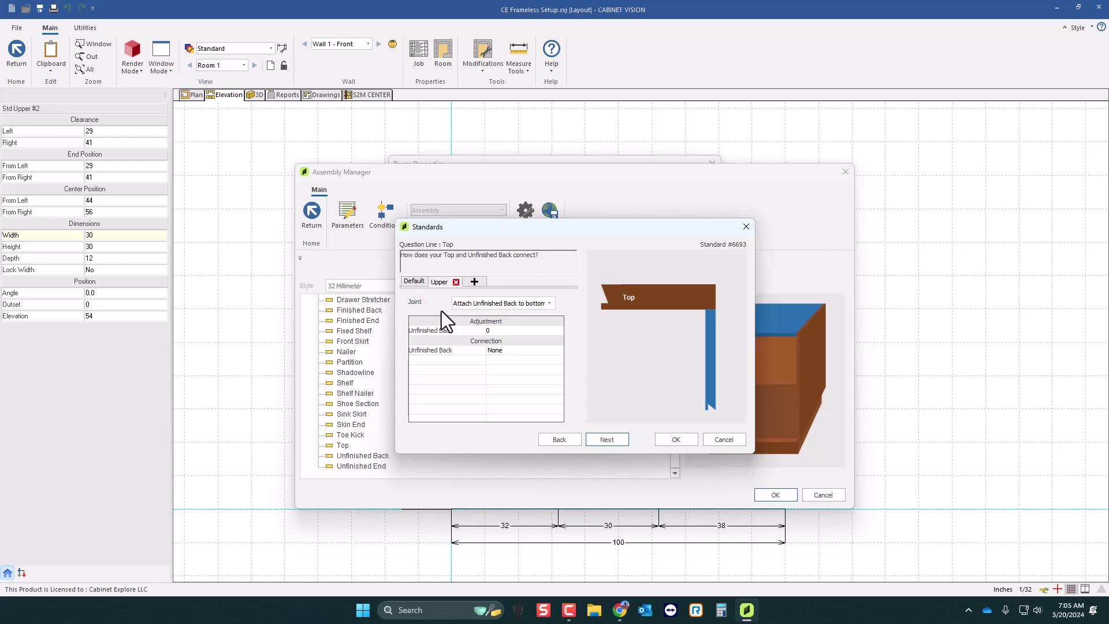
click(488, 306)
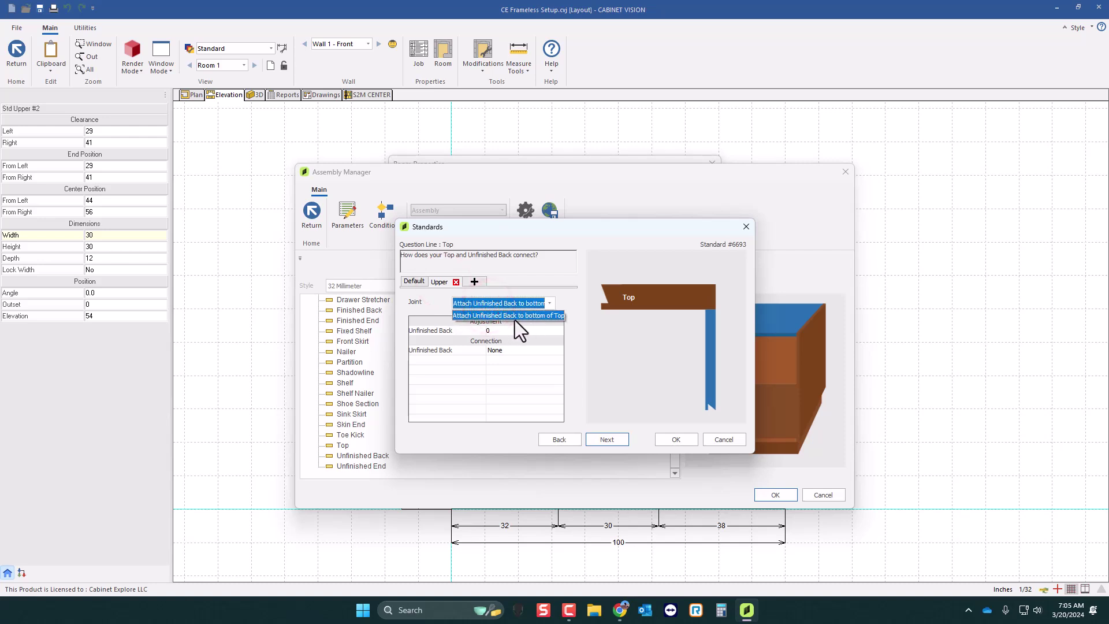
click(433, 302)
Keep the back connection as None, add a matching Tall branch, and continue
click(497, 350)
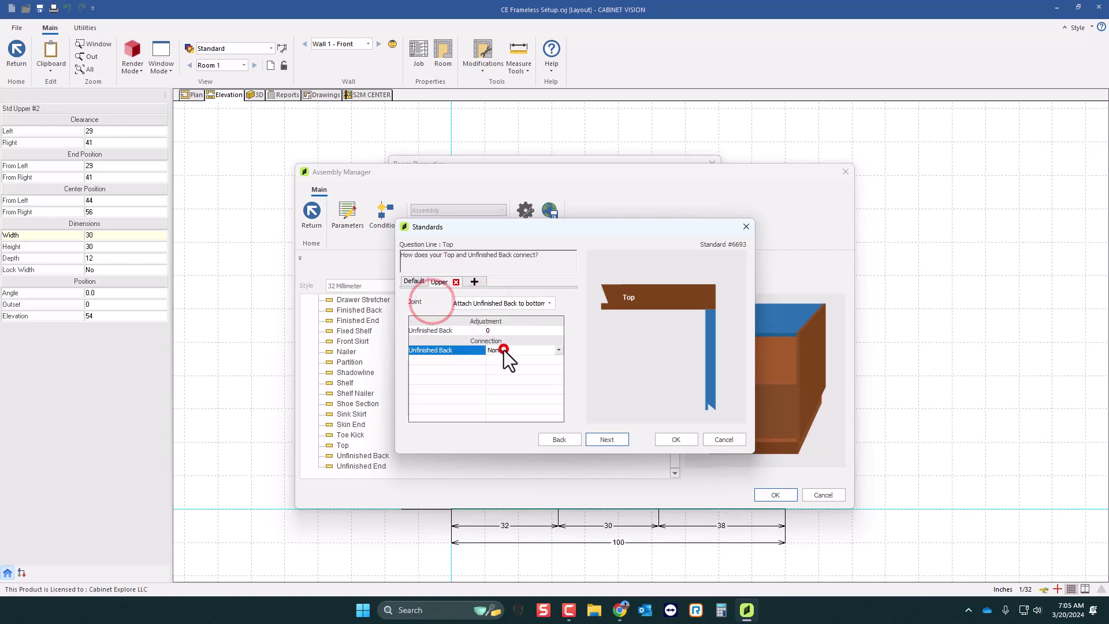
click(505, 351)
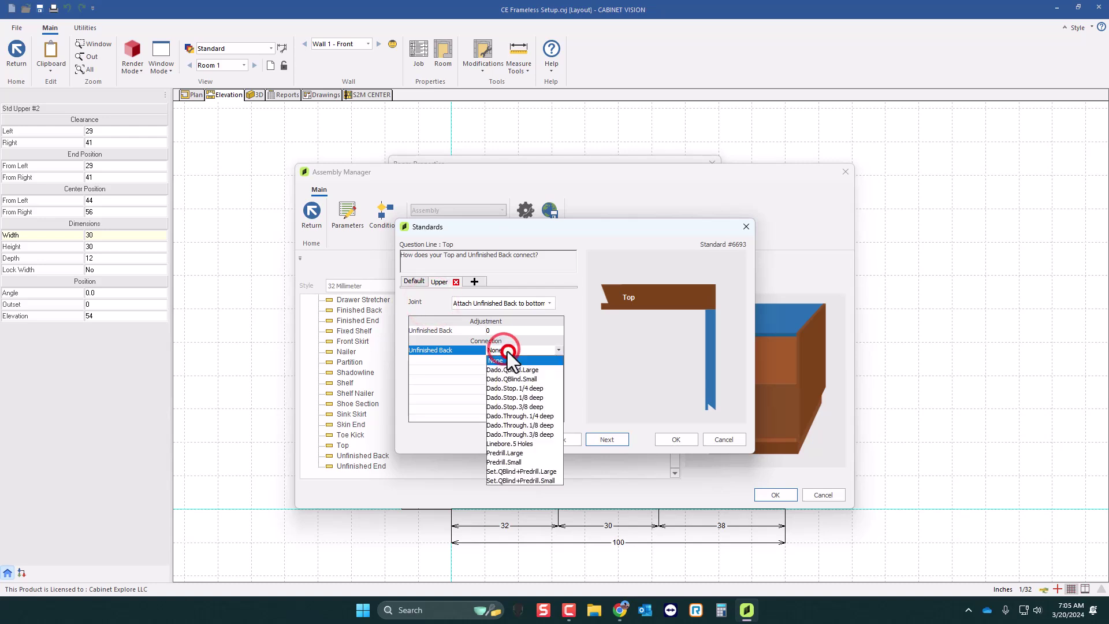
click(436, 308)
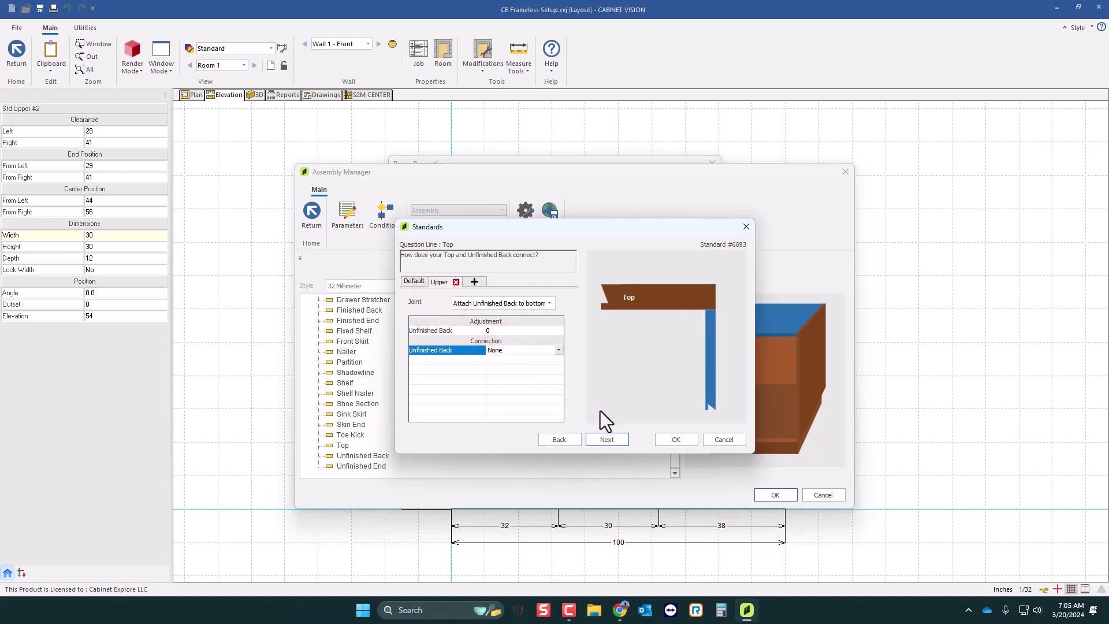
click(474, 281)
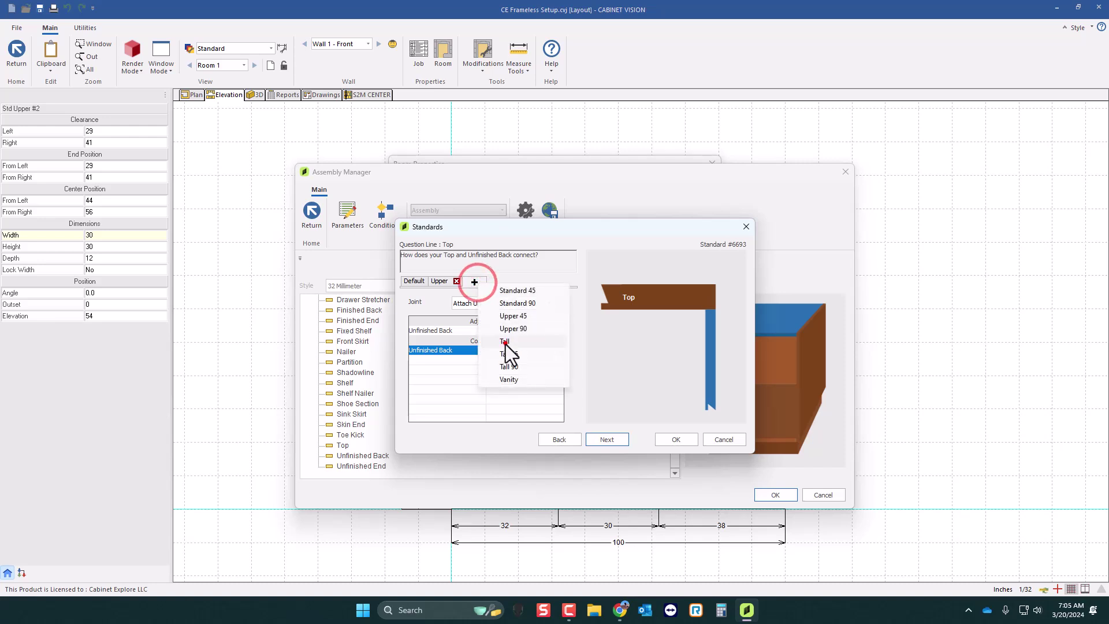
click(505, 342)
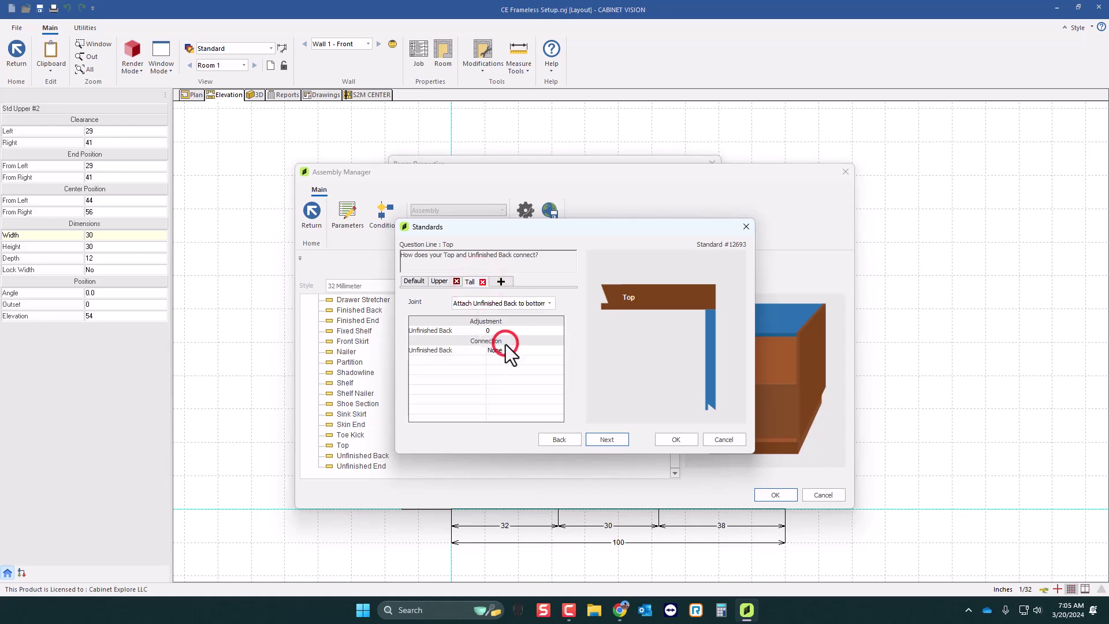
click(607, 440)
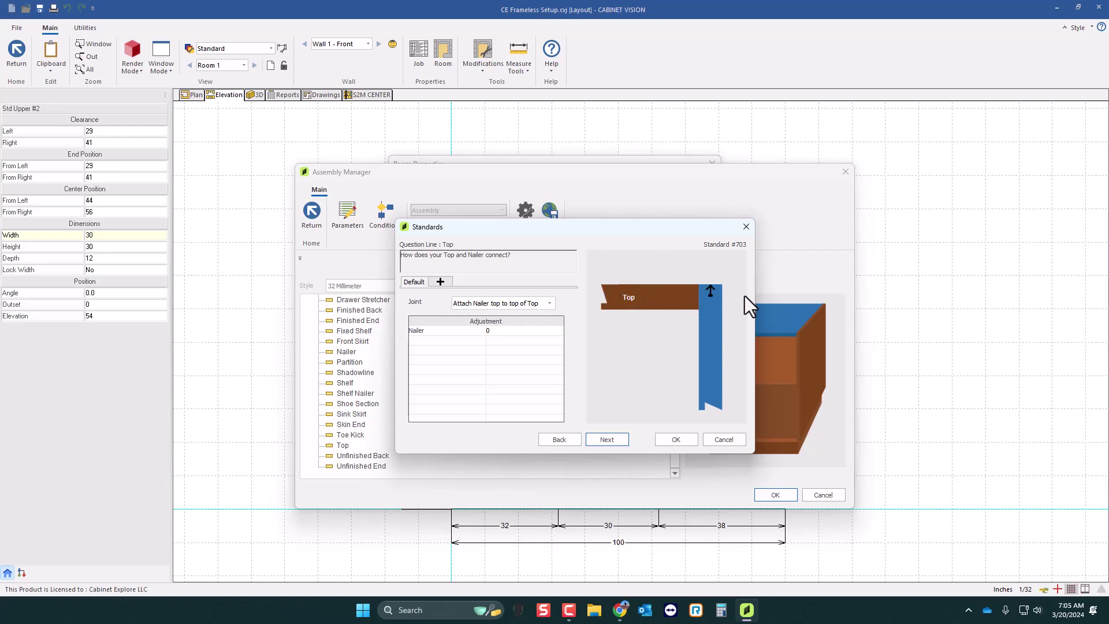
Add Upper and Tall branches, each with joint 'Attach Nailer top to bottom of Top'
click(440, 282)
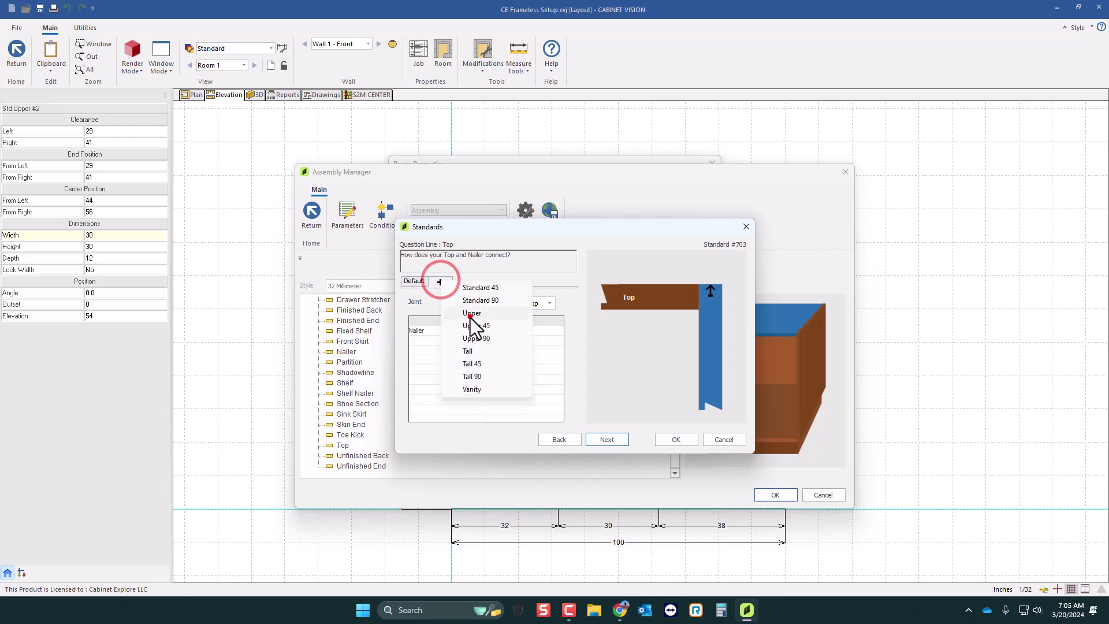
click(469, 317)
click(490, 305)
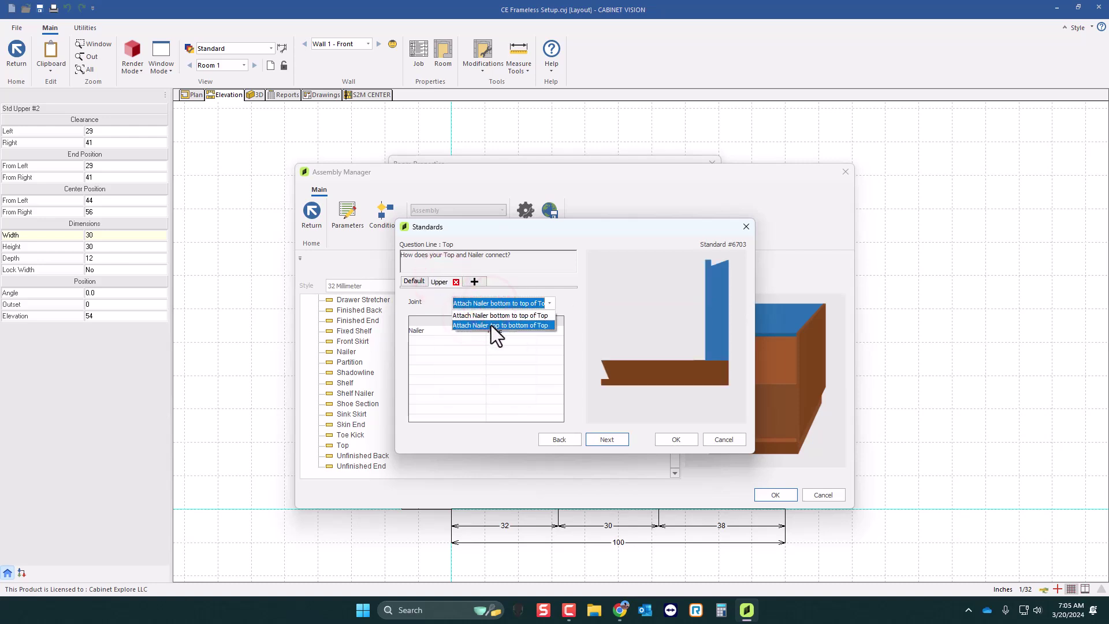
click(491, 324)
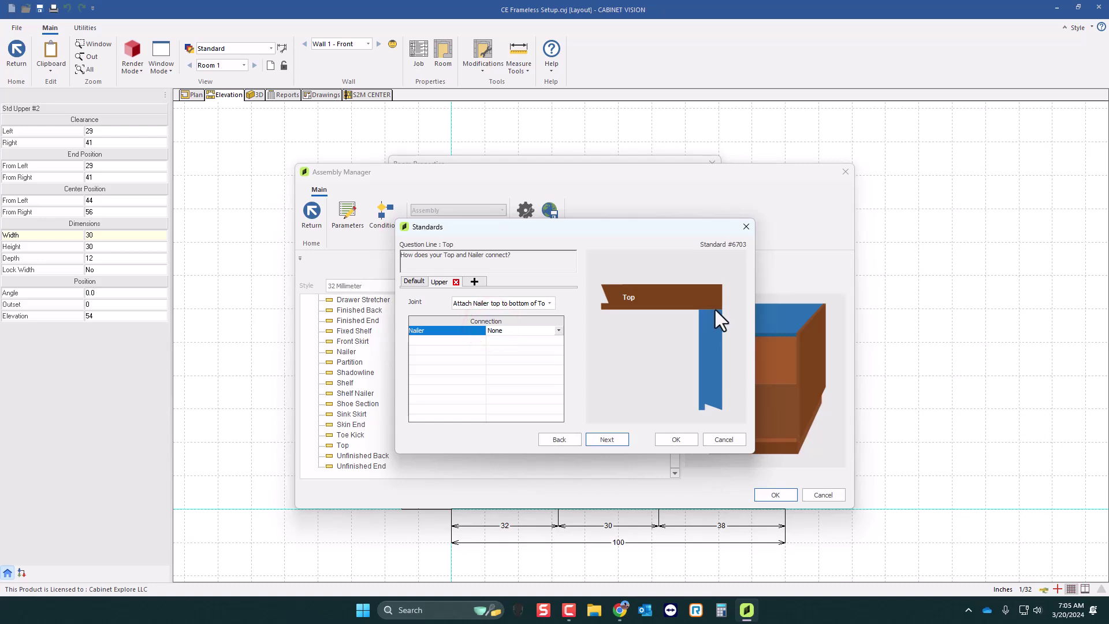
click(474, 282)
click(501, 336)
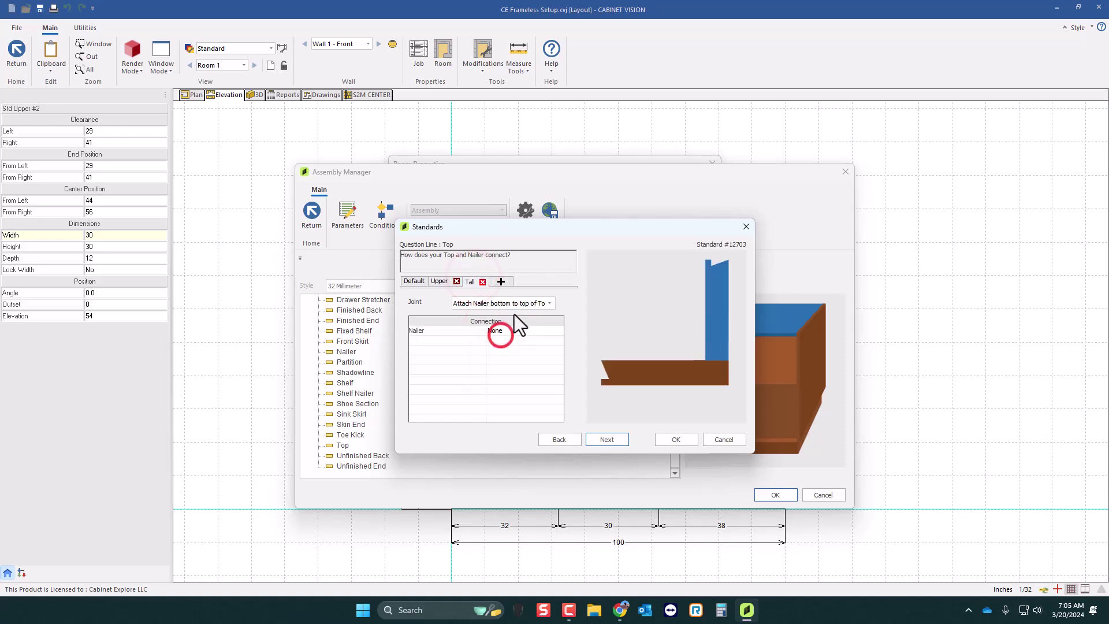
click(517, 304)
click(524, 329)
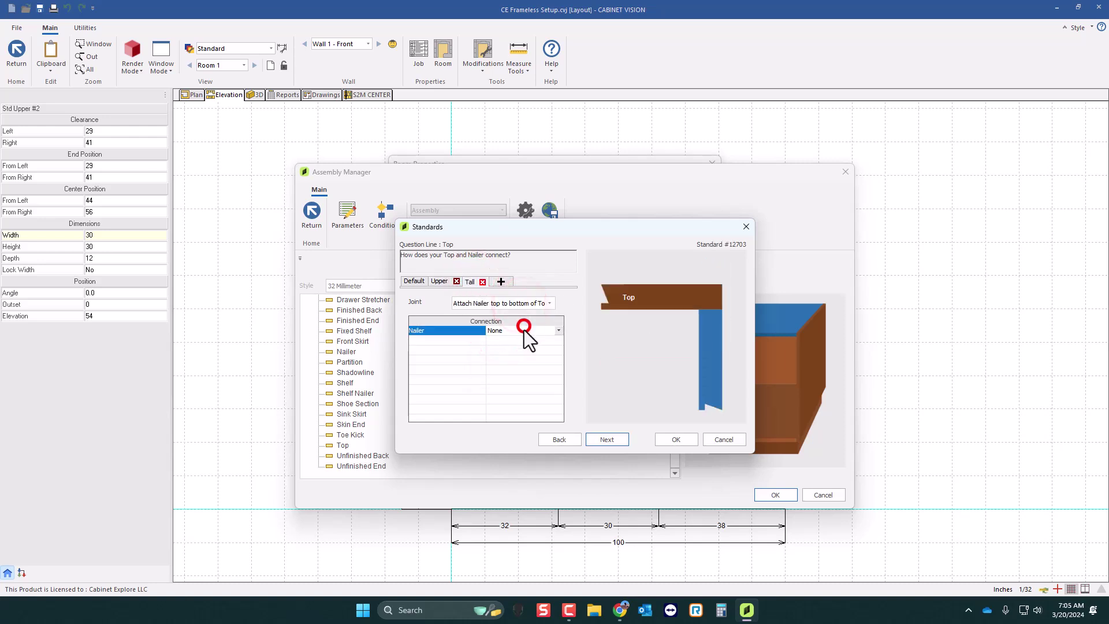
Accept the standards, save the connection changes, update the room, and close Room Properties
click(622, 437)
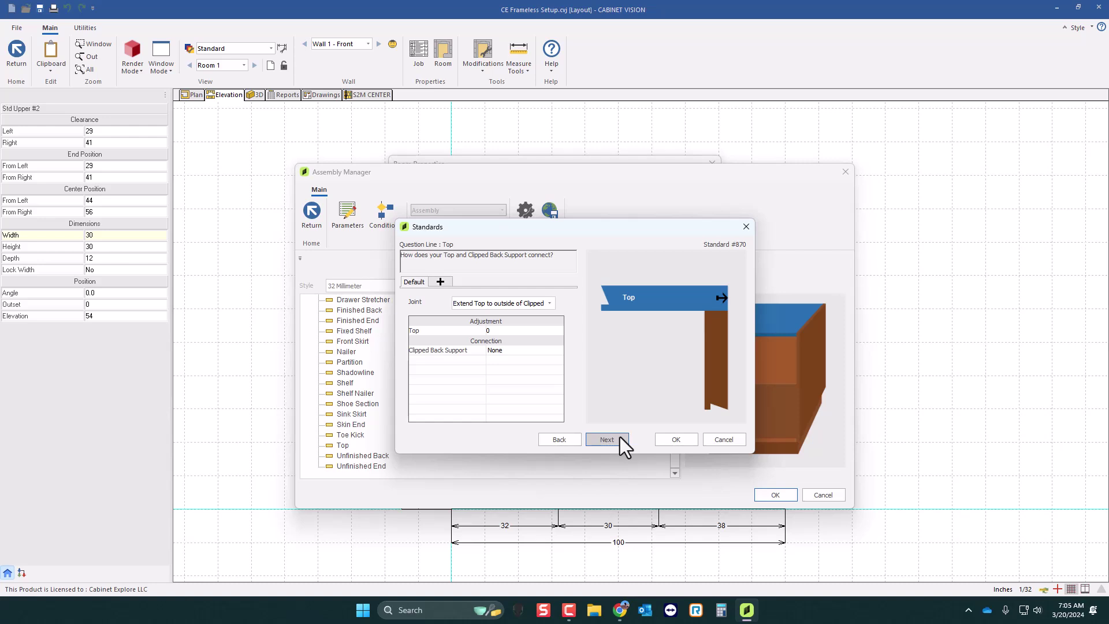
click(676, 441)
click(768, 496)
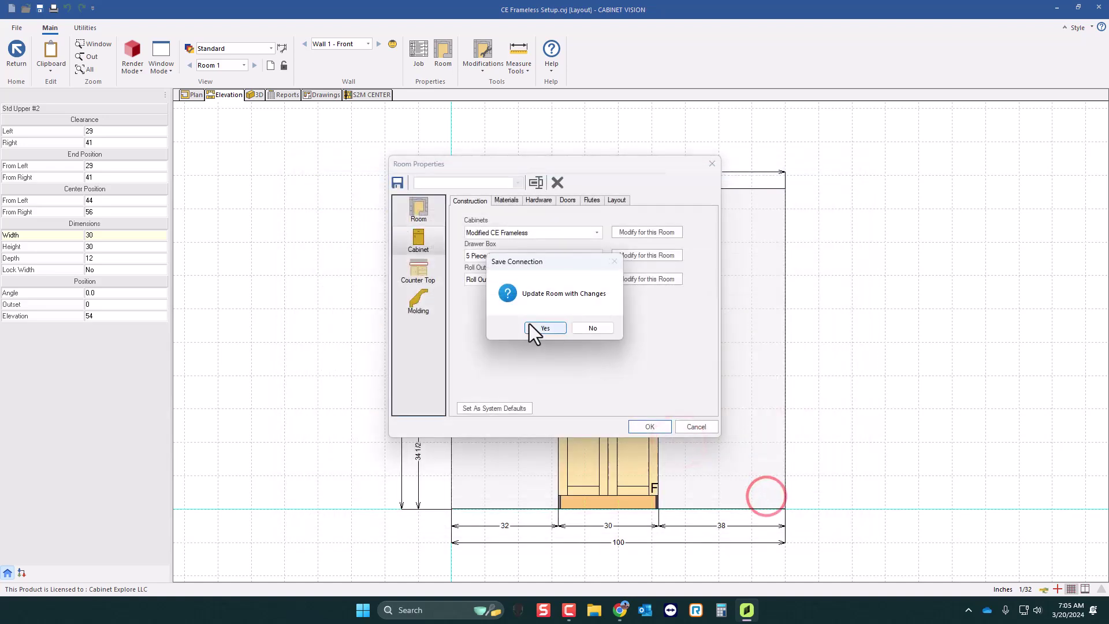
click(546, 327)
click(650, 426)
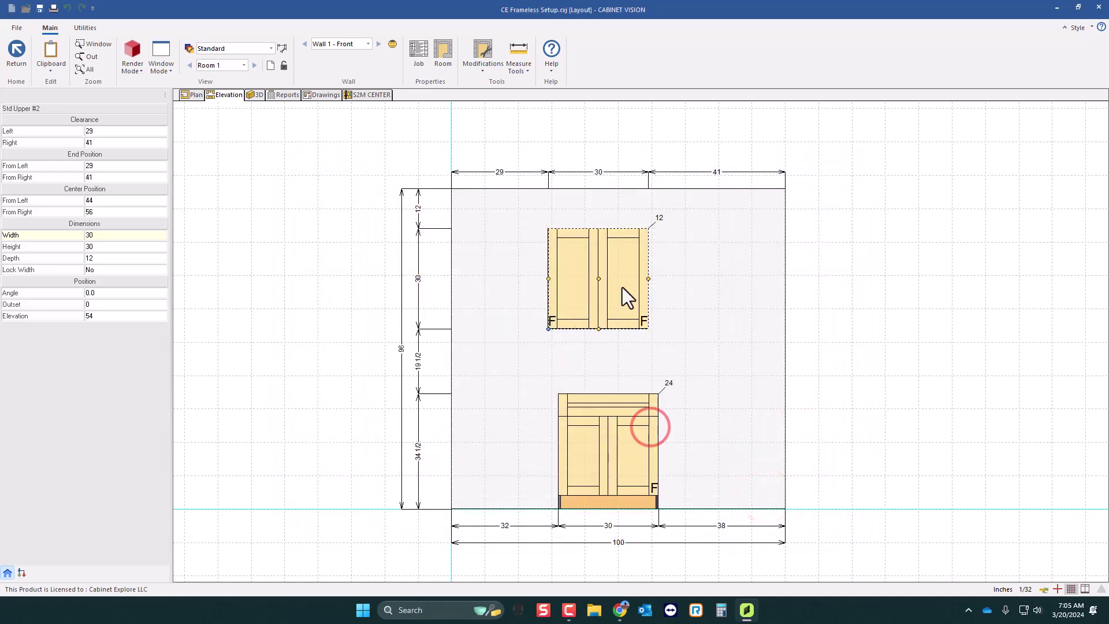
Inspect the upper cabinet's extended top in 3D, then return to the wall elevation
double_click(624, 267)
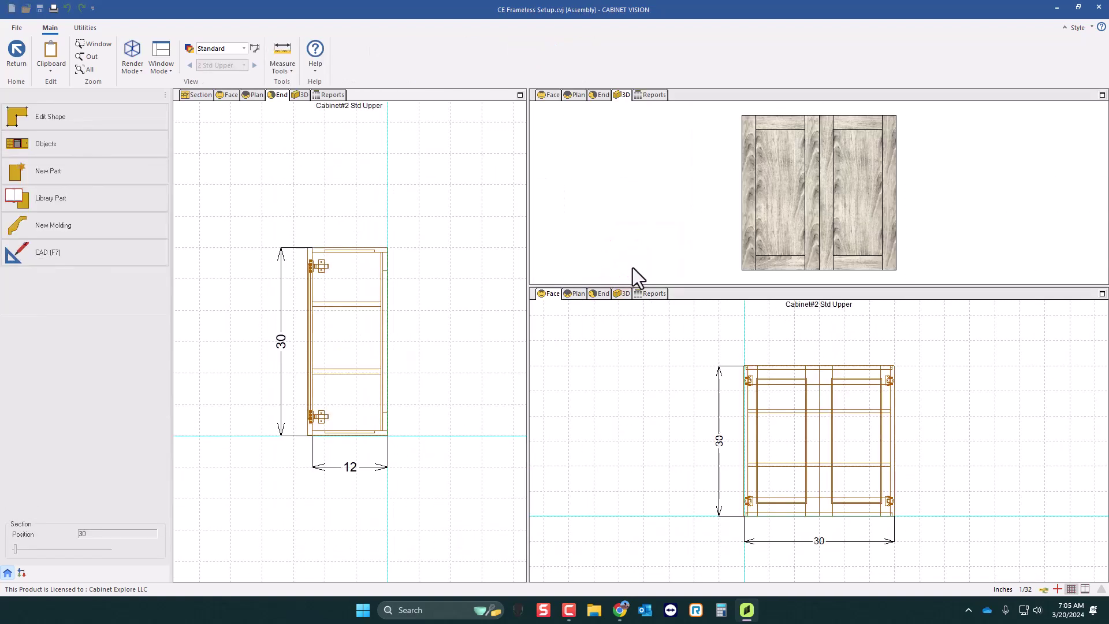
drag(872, 189, 881, 163)
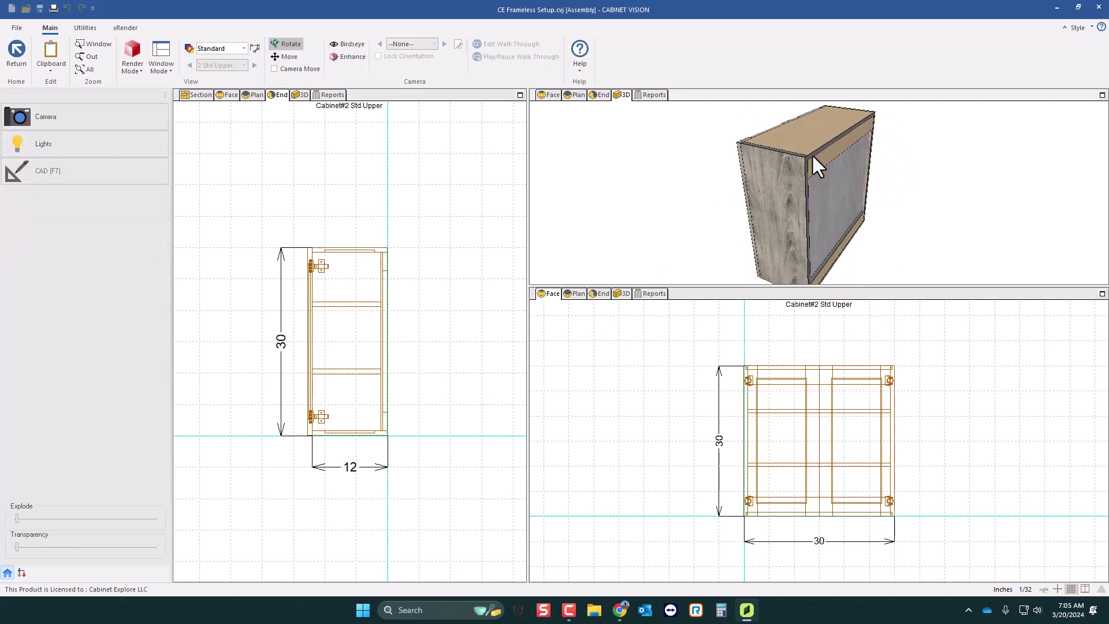
click(17, 51)
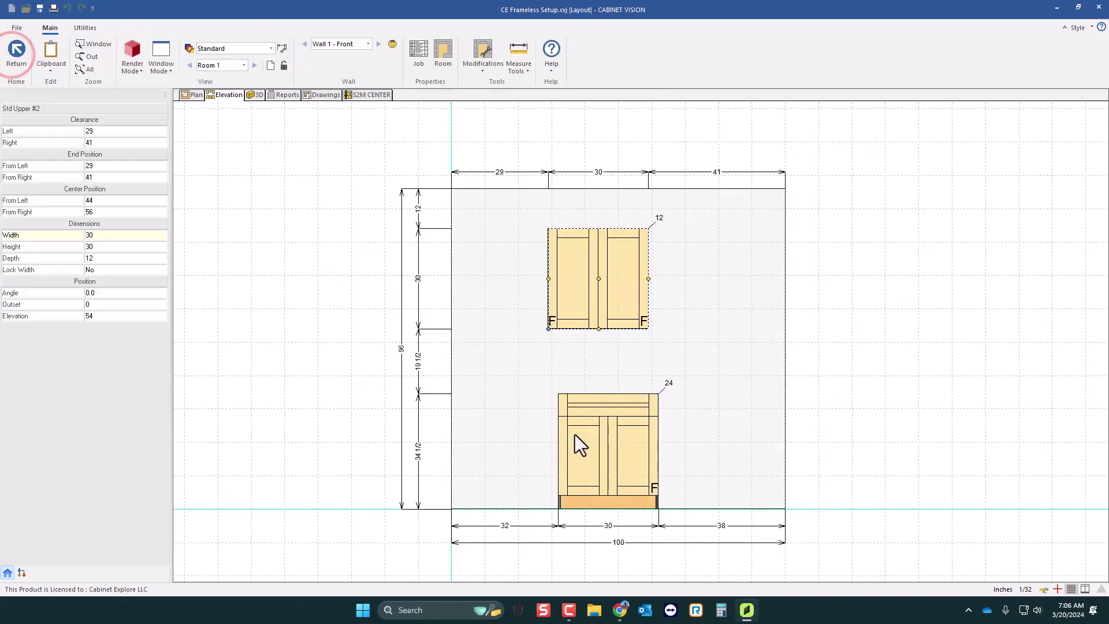
Open the Std Base cabinet's assembly views and orbit it to confirm it is unchanged
double_click(594, 436)
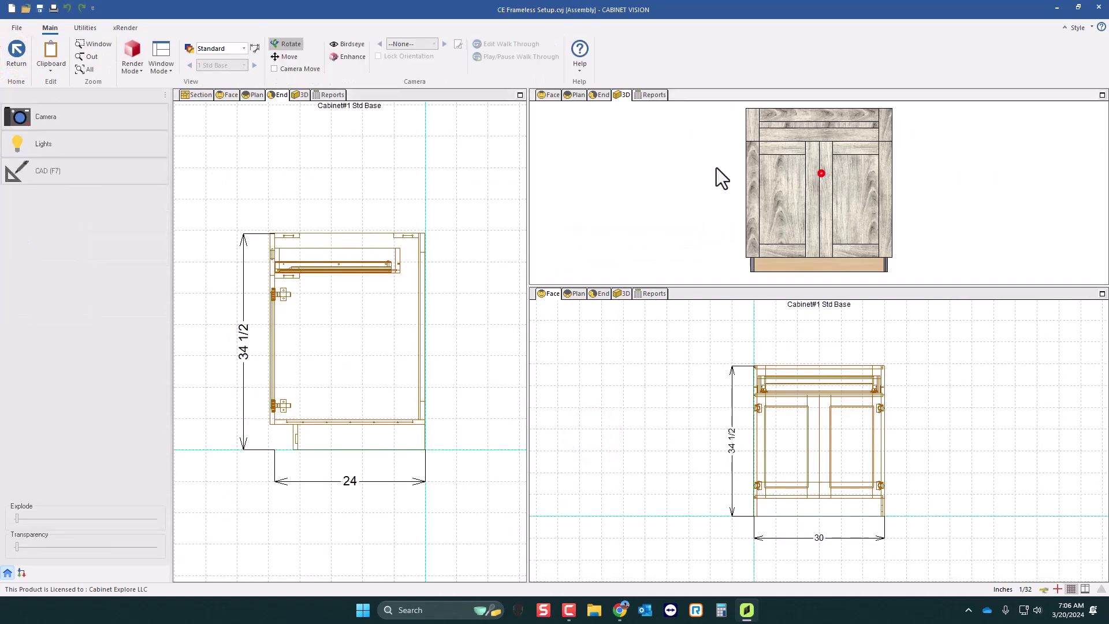
drag(821, 173, 771, 216)
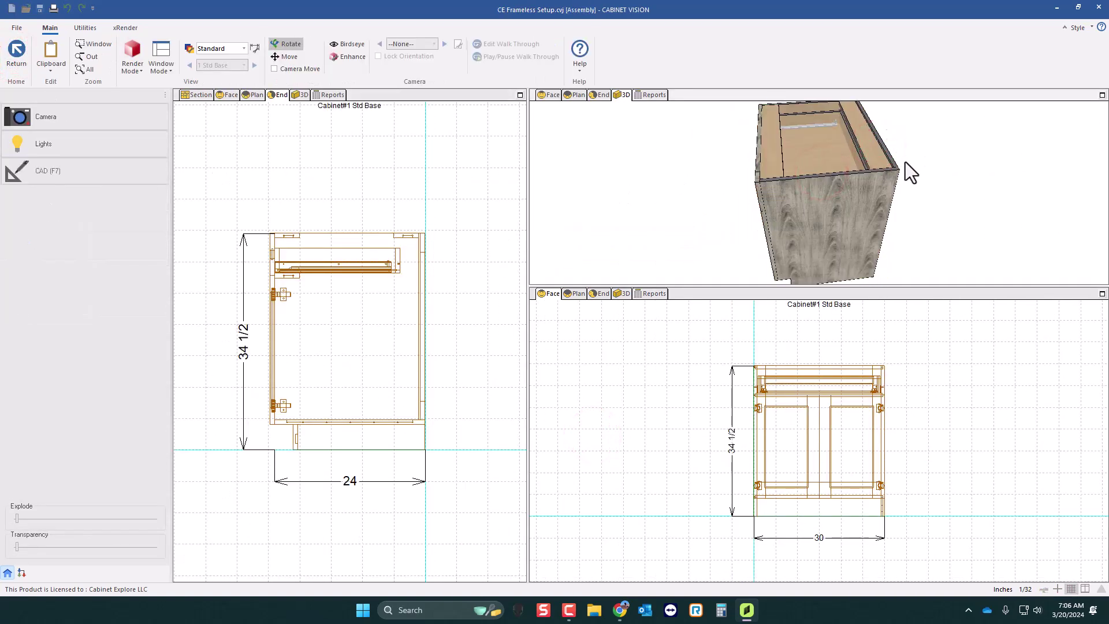
drag(905, 163, 924, 175)
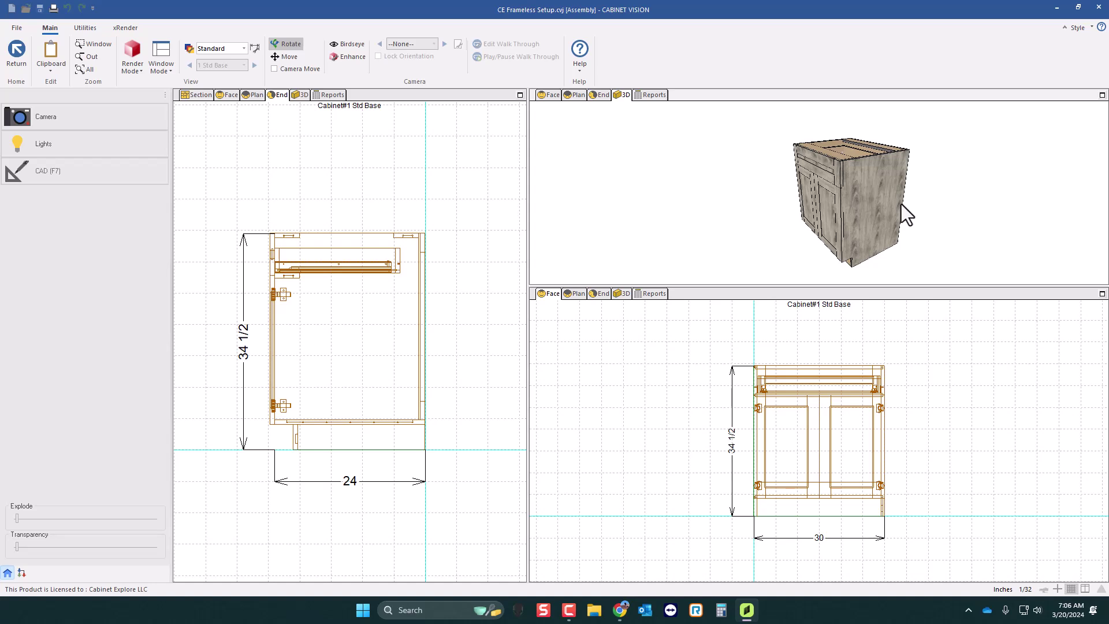
scroll(902, 203, up, 3)
scroll(895, 207, down, 1)
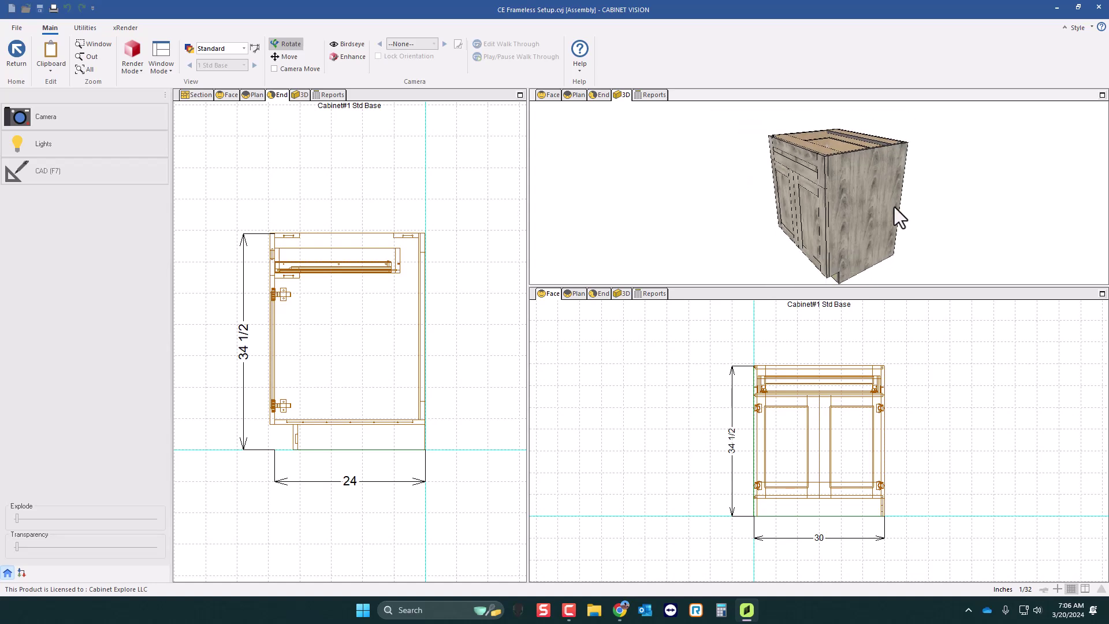